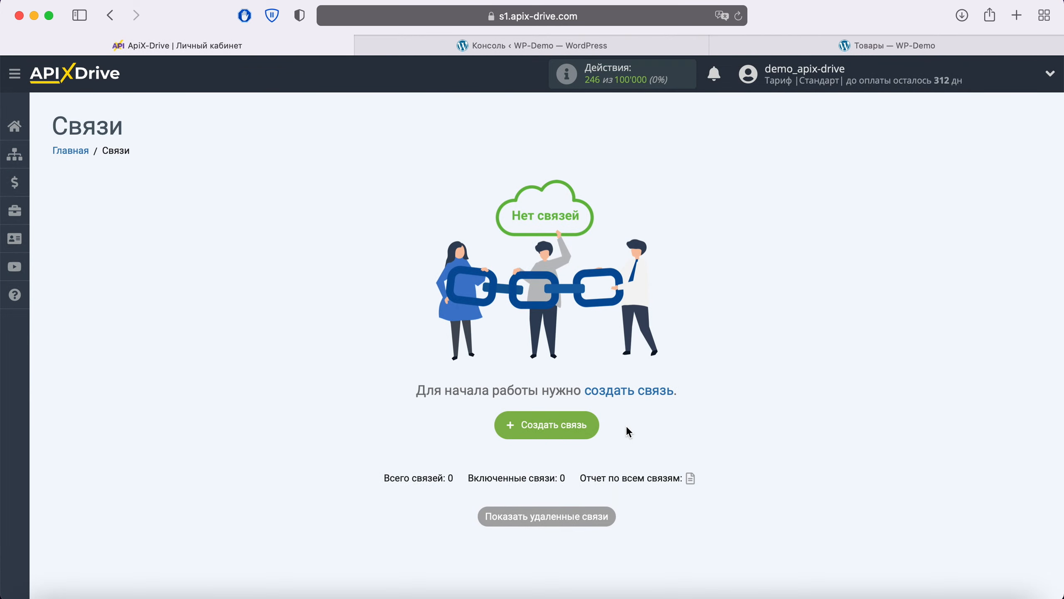
# Step: Create a new connection with WooCommerce as the source system and Принять данные as its action
pyautogui.click(589, 425)
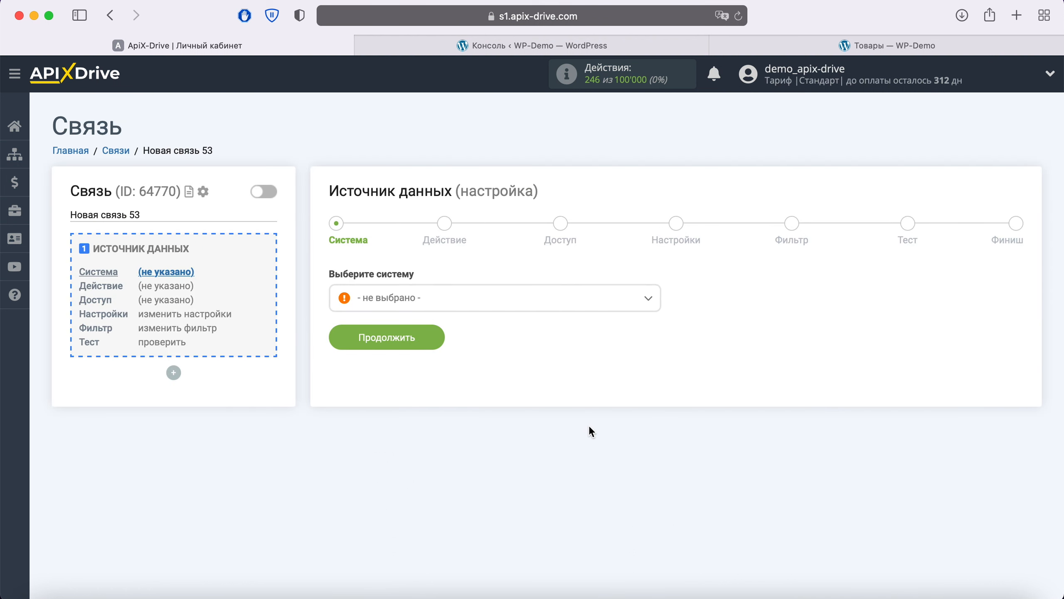
pyautogui.click(561, 298)
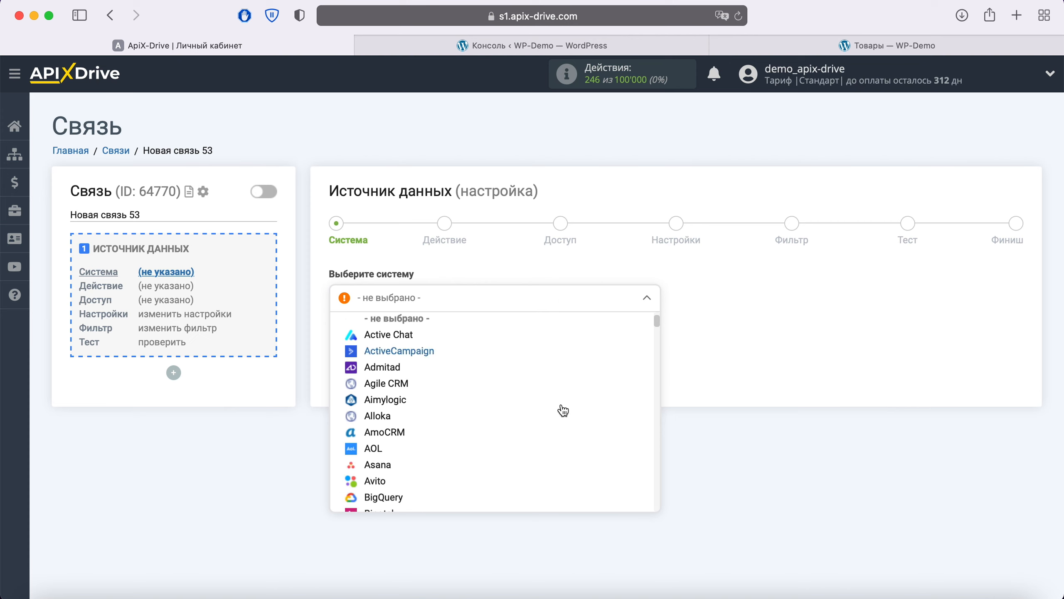
pyautogui.scroll(-20, 563, 410)
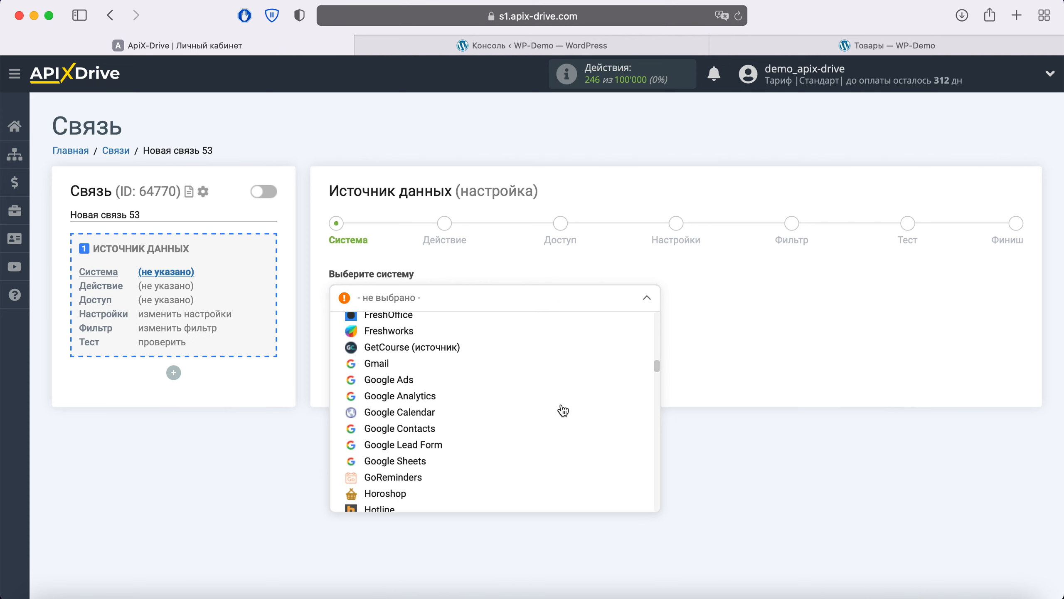
pyautogui.scroll(-20, 563, 410)
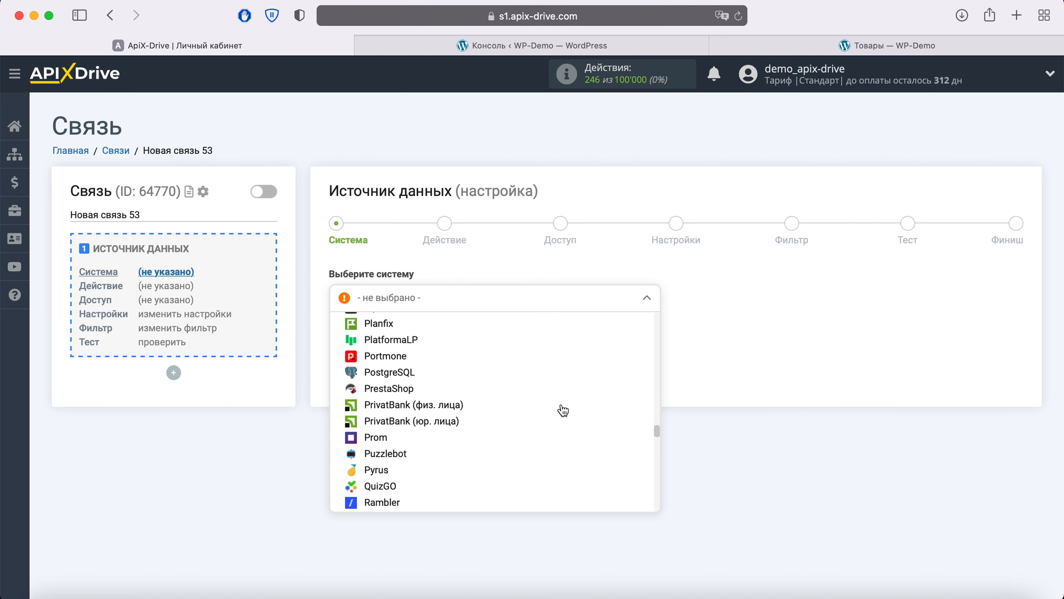
pyautogui.scroll(-20, 563, 410)
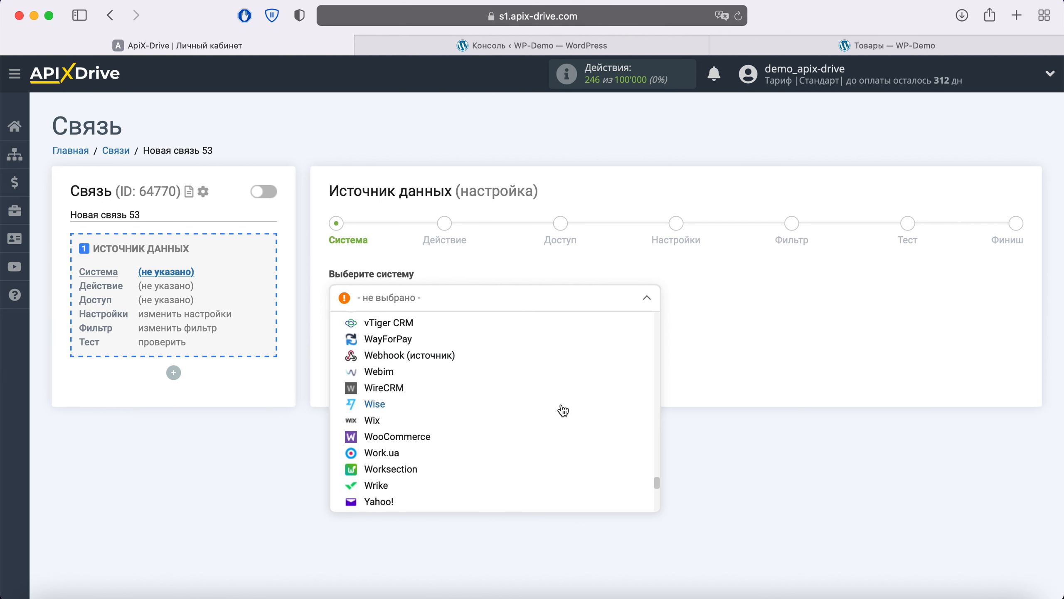
pyautogui.click(424, 436)
pyautogui.click(436, 329)
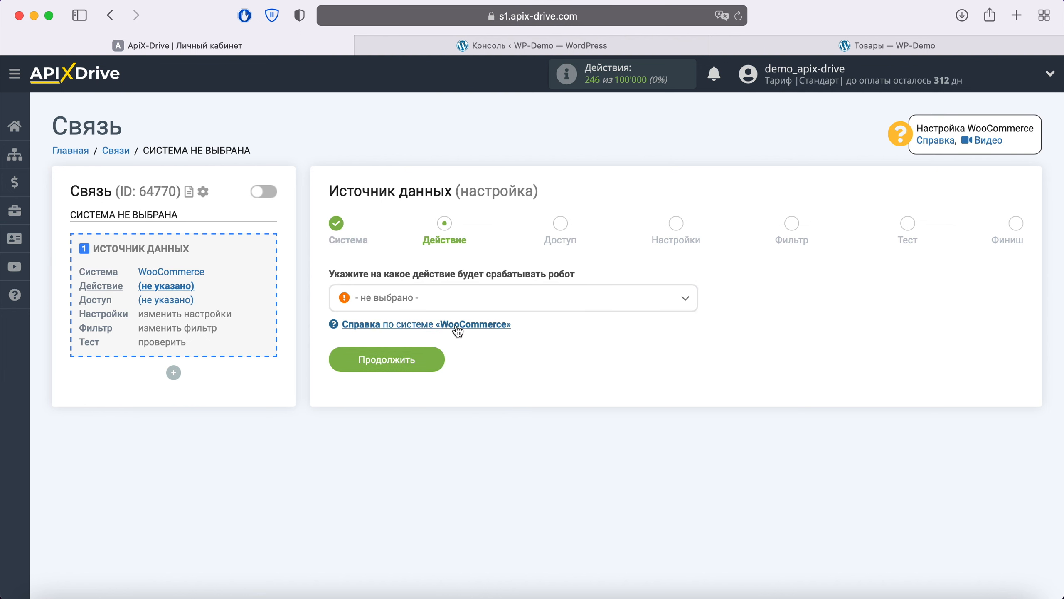
pyautogui.click(469, 302)
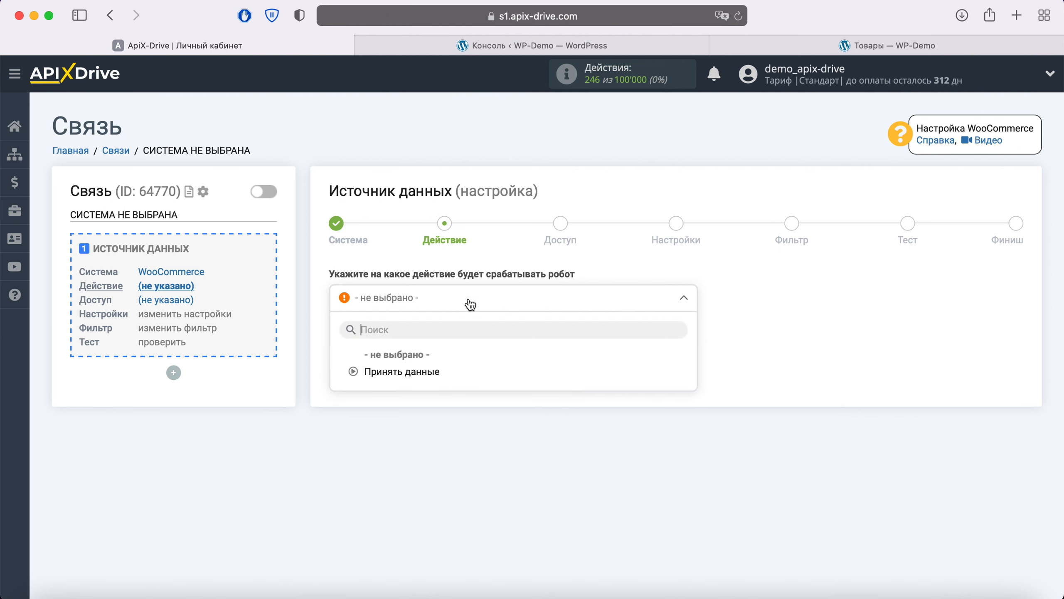
pyautogui.click(430, 372)
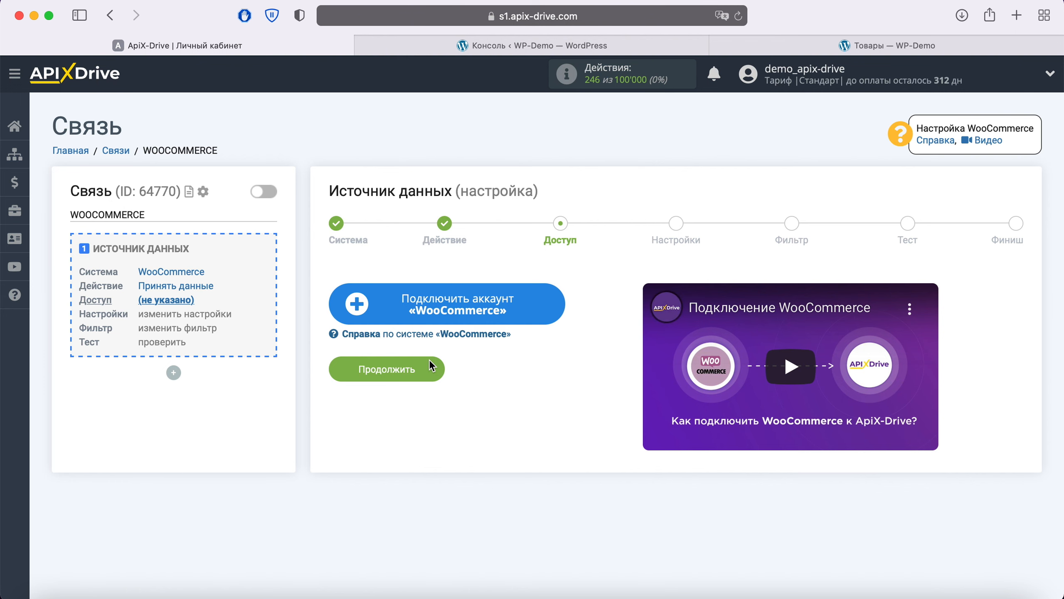
# Step: Connect a WooCommerce account under its default name and select it as the login
pyautogui.click(542, 299)
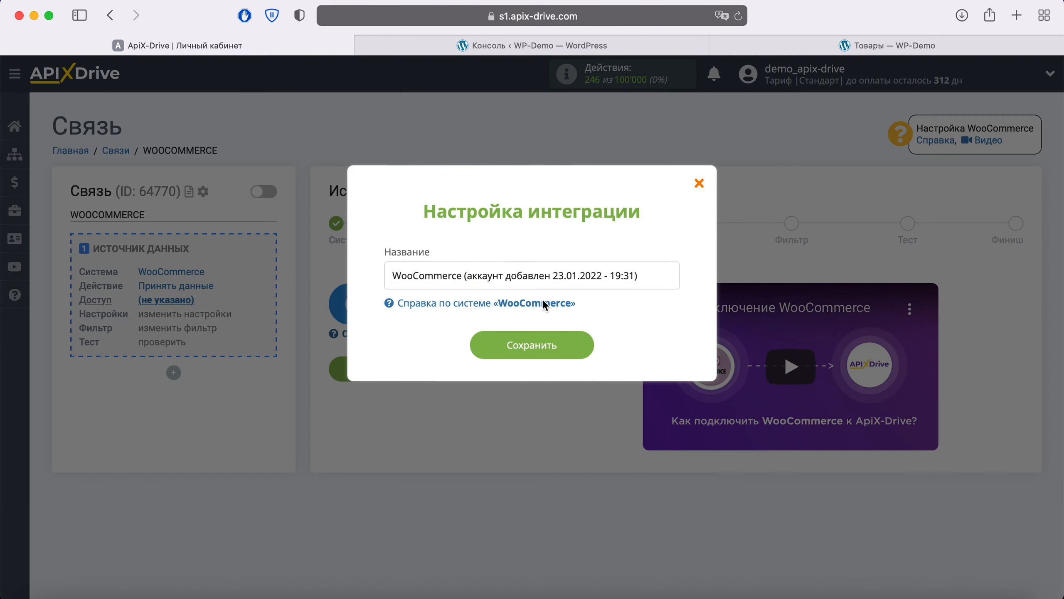
pyautogui.moveTo(648, 276); pyautogui.dragTo(401, 261)
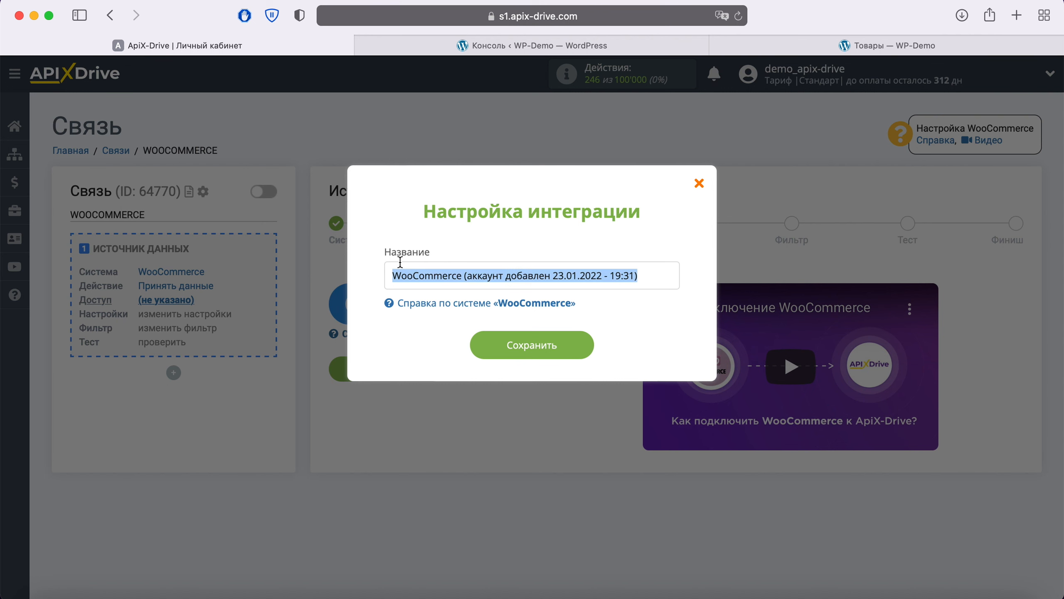
pyautogui.click(371, 272)
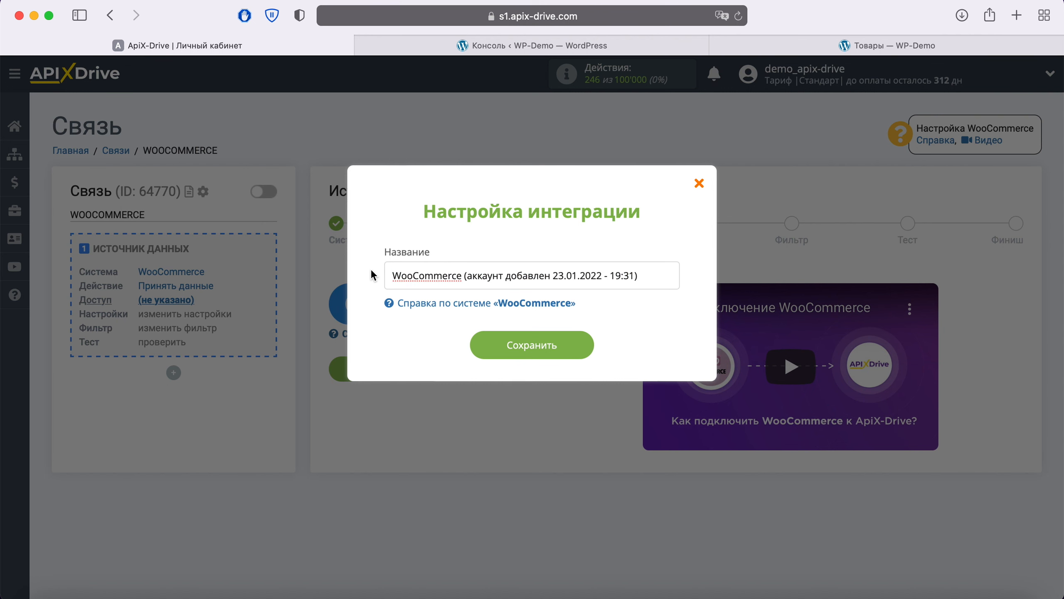
pyautogui.click(583, 352)
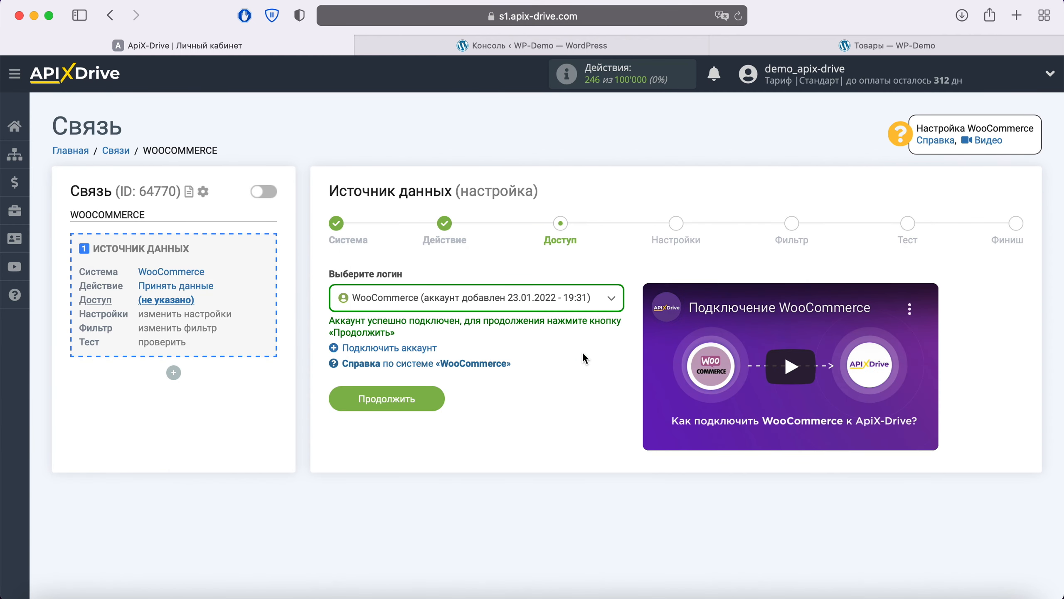
pyautogui.click(609, 302)
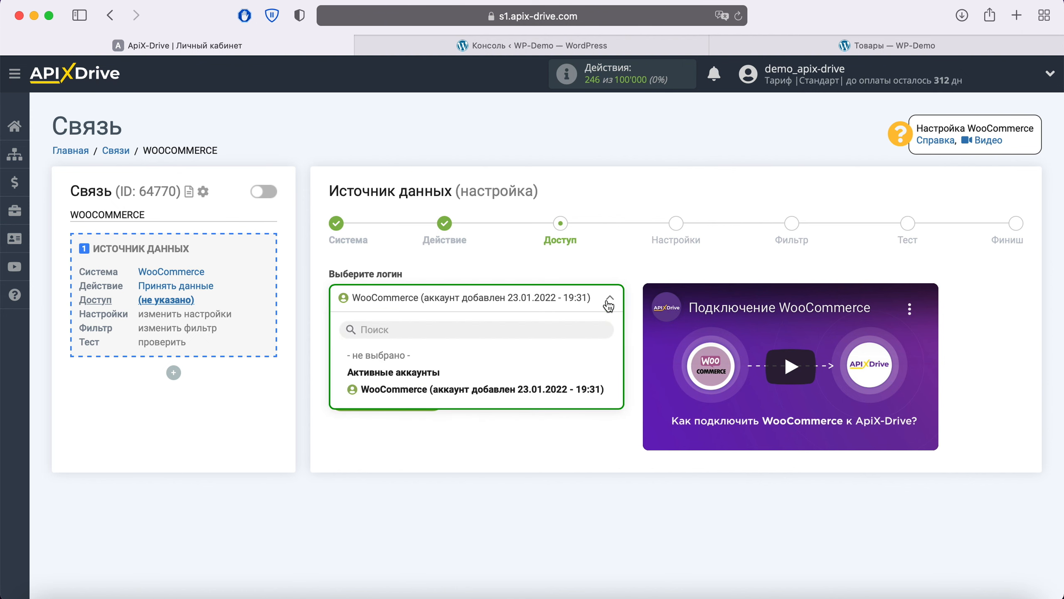
pyautogui.click(513, 391)
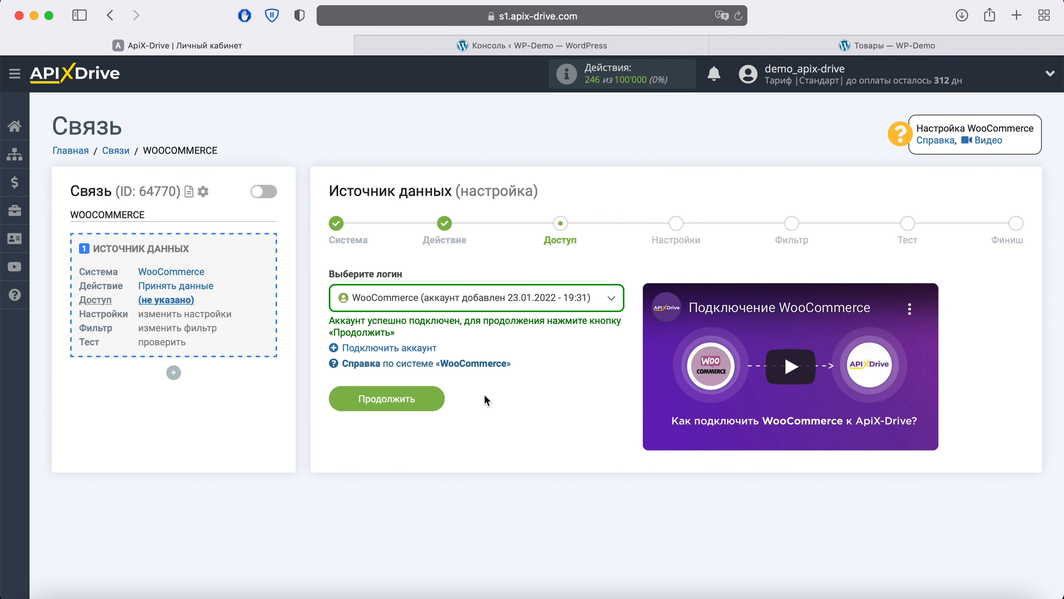
# Step: Copy the URL для приема данных from the source settings and switch to the WordPress console
pyautogui.click(430, 398)
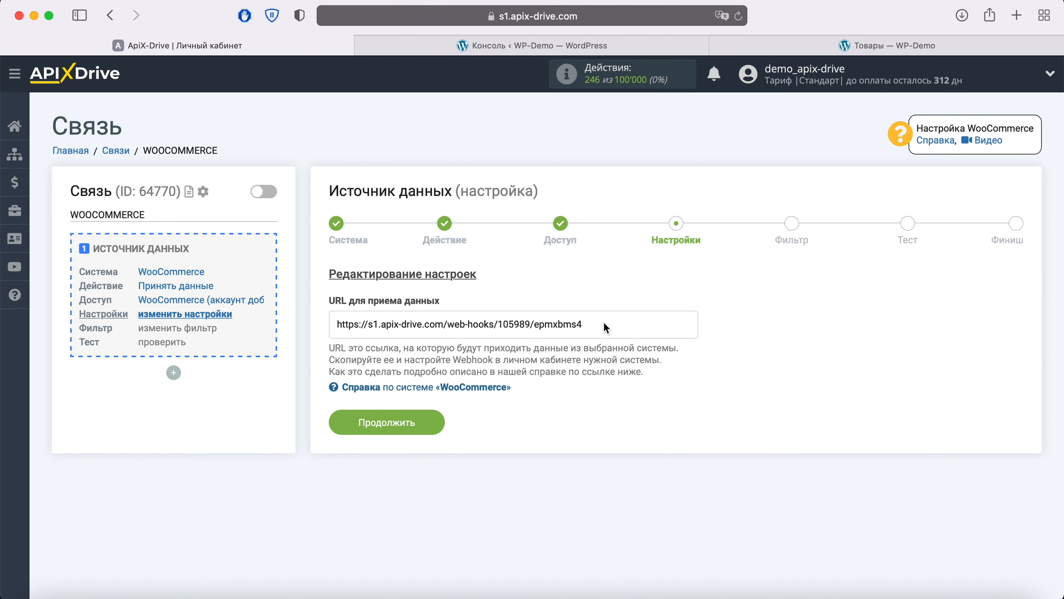
pyautogui.moveTo(606, 330); pyautogui.dragTo(335, 326)
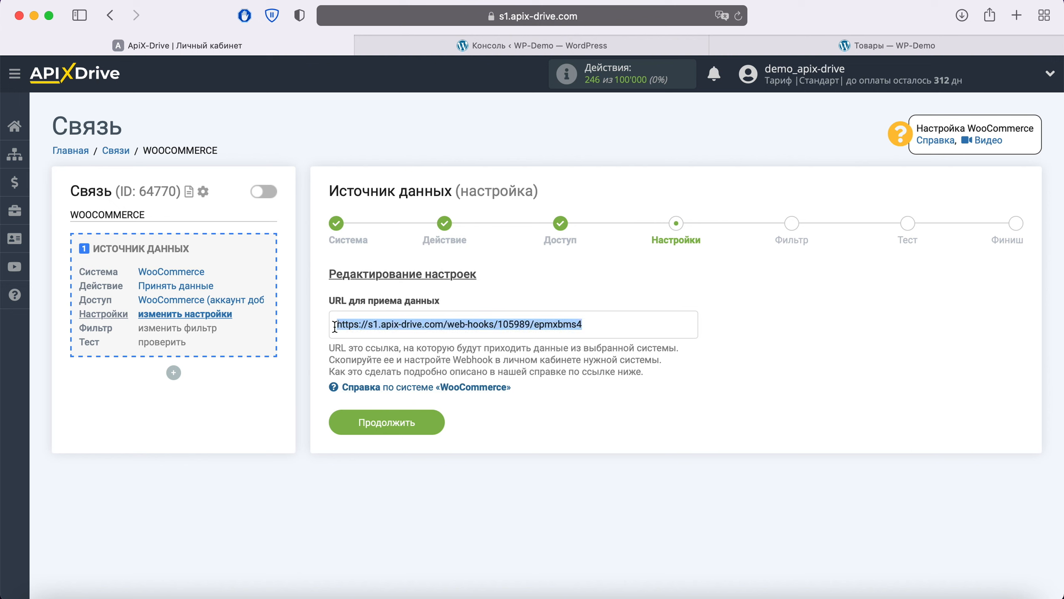
pyautogui.rightClick(357, 321)
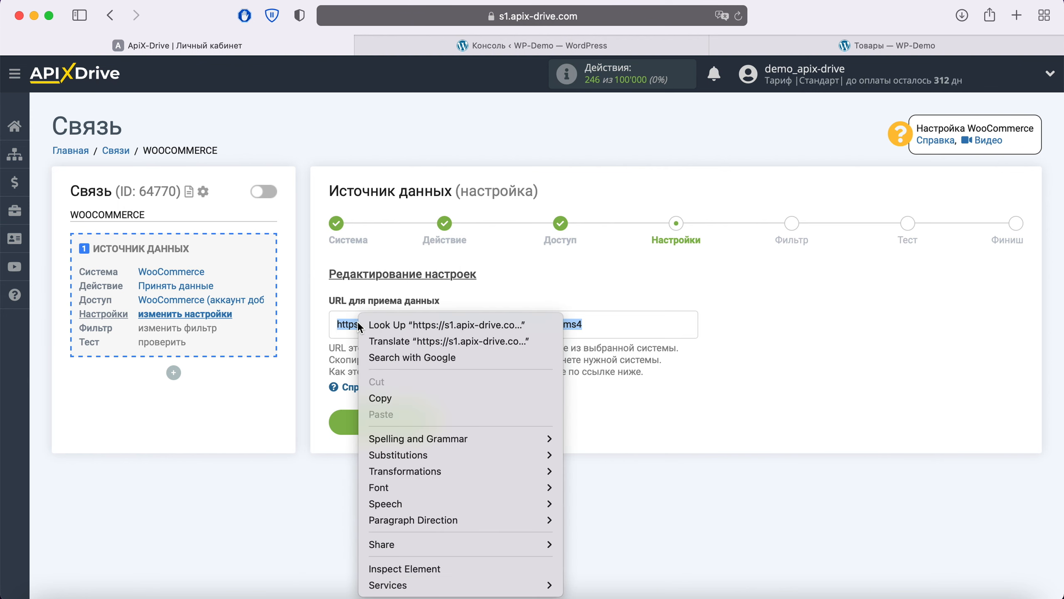
pyautogui.click(388, 400)
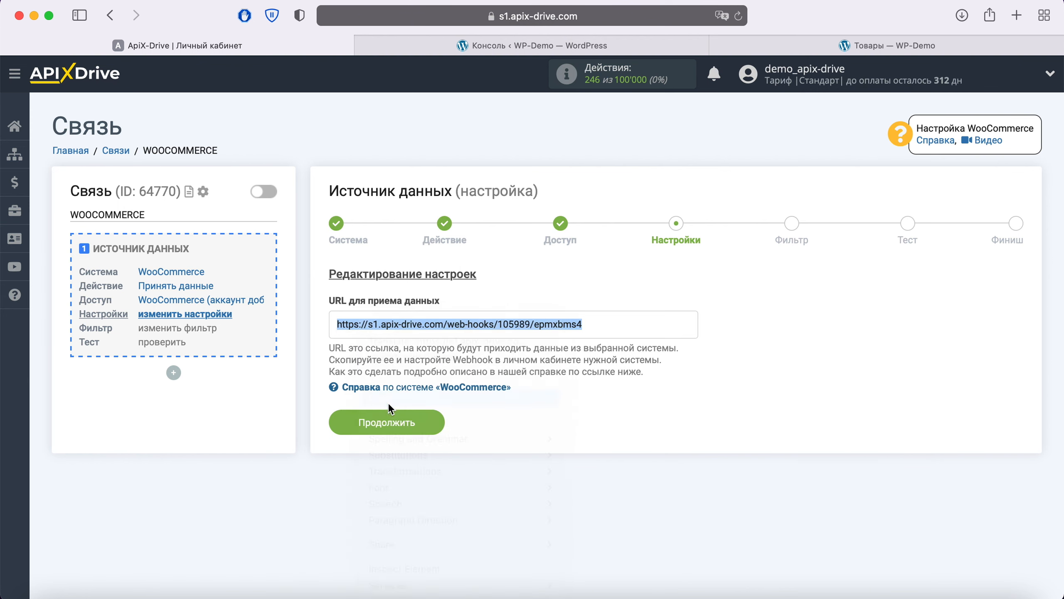
pyautogui.click(500, 46)
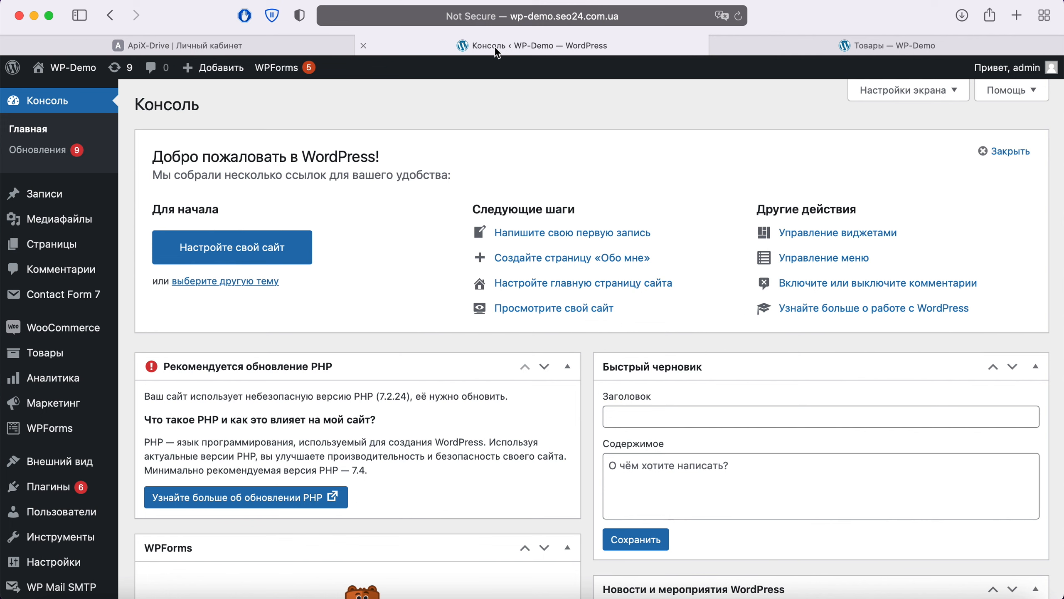
# Step: Add a new webhook under WooCommerce Настройки > Дополнительно > Перехватчики
pyautogui.moveTo(74, 326)
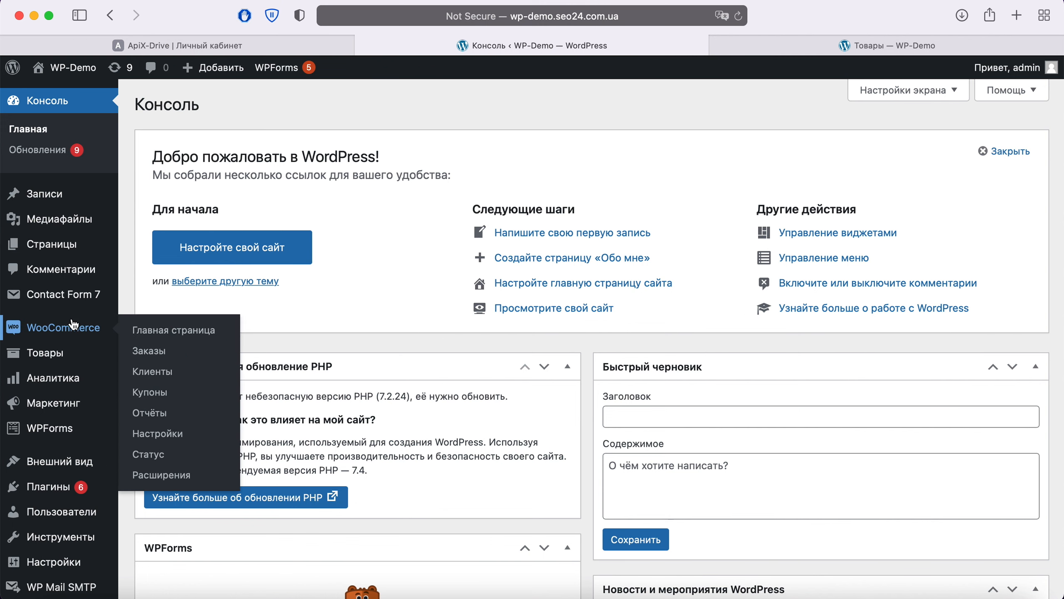
pyautogui.click(167, 435)
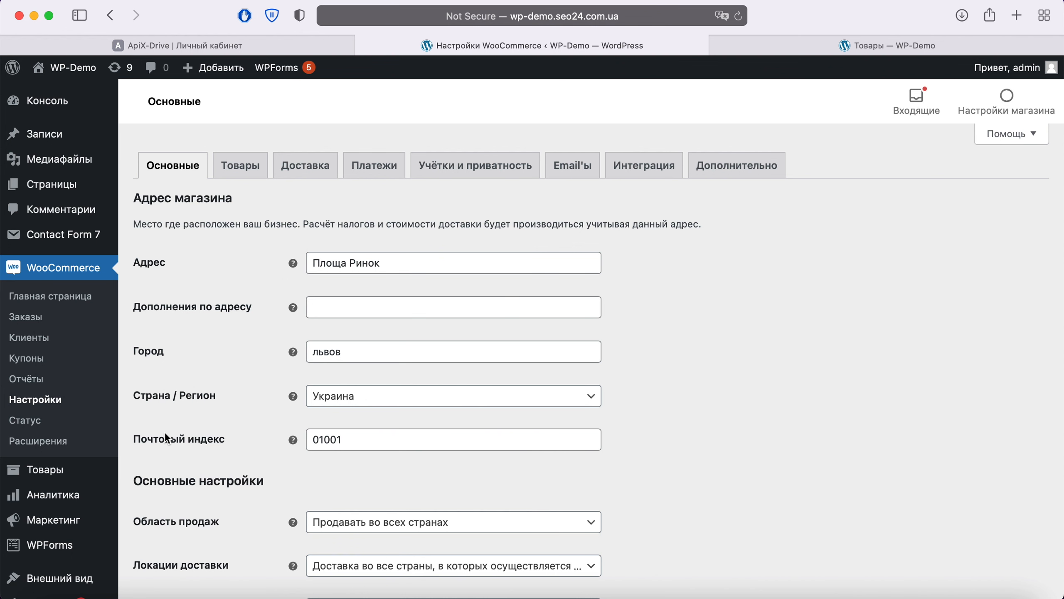
pyautogui.click(715, 172)
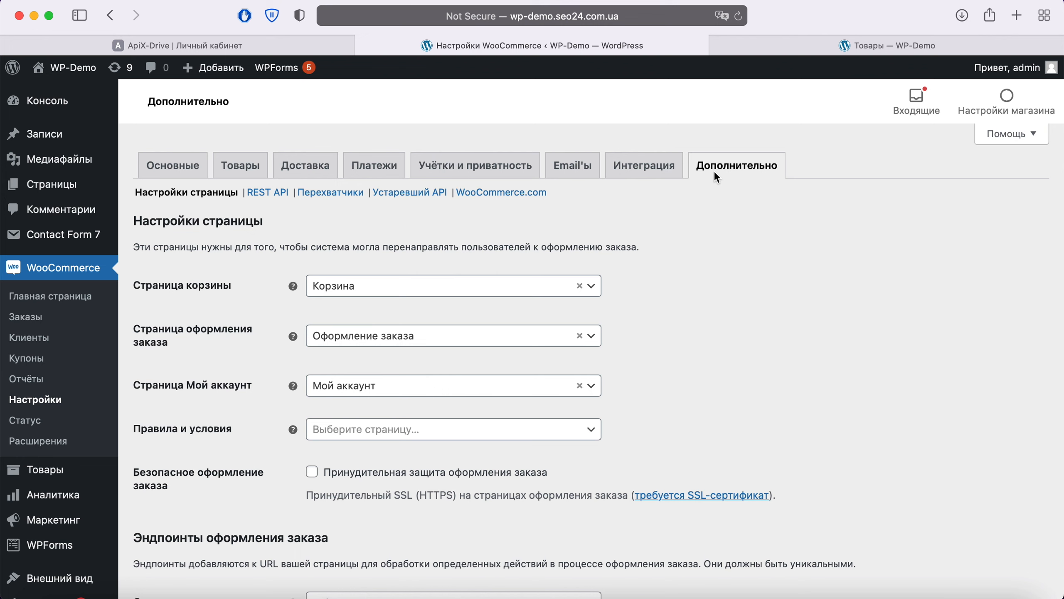
pyautogui.click(336, 195)
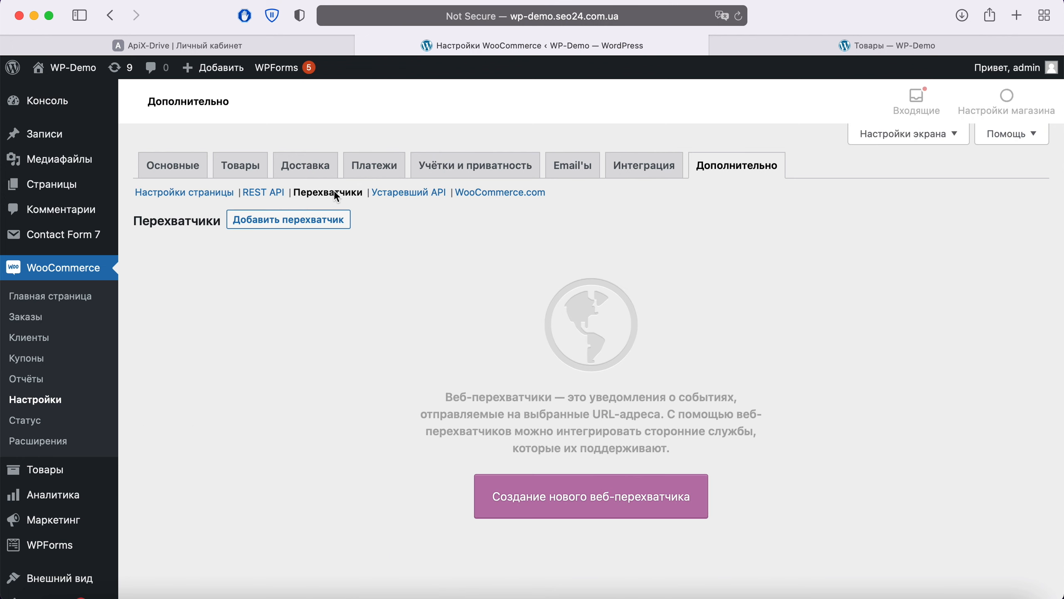
pyautogui.click(306, 222)
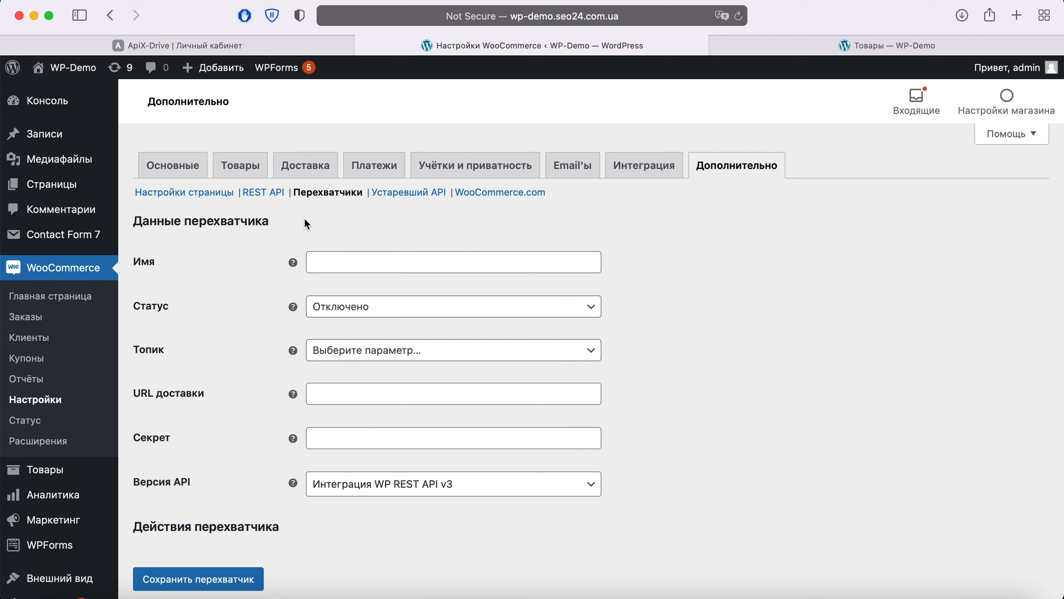
# Step: Name the webhook 'ApiX-Drive', set status Активно and topic Заказ создан
pyautogui.click(334, 270)
pyautogui.write('ApiX-')
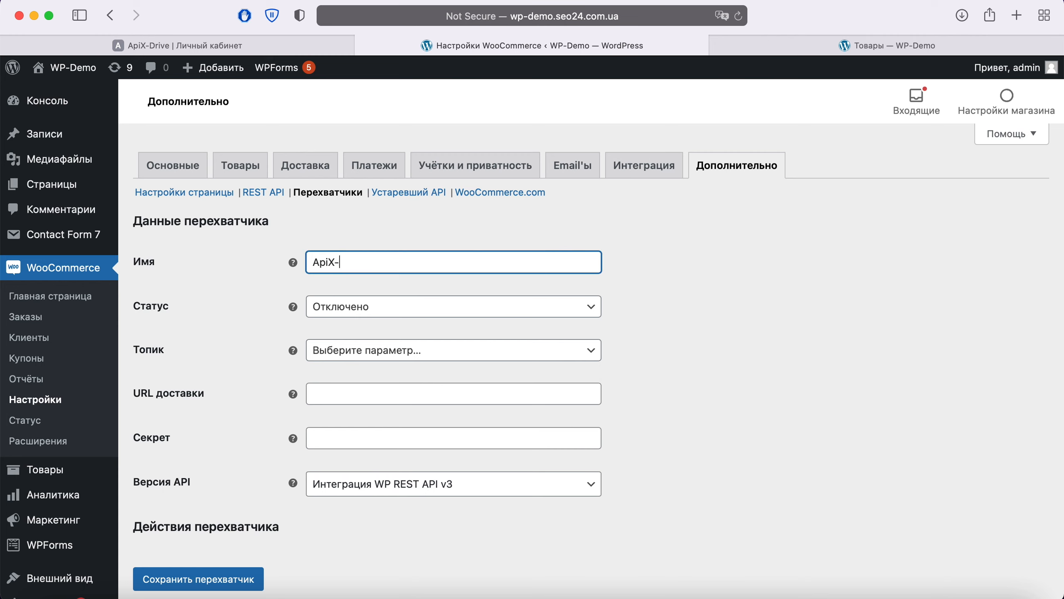
pyautogui.write('Drive')
pyautogui.click(350, 301)
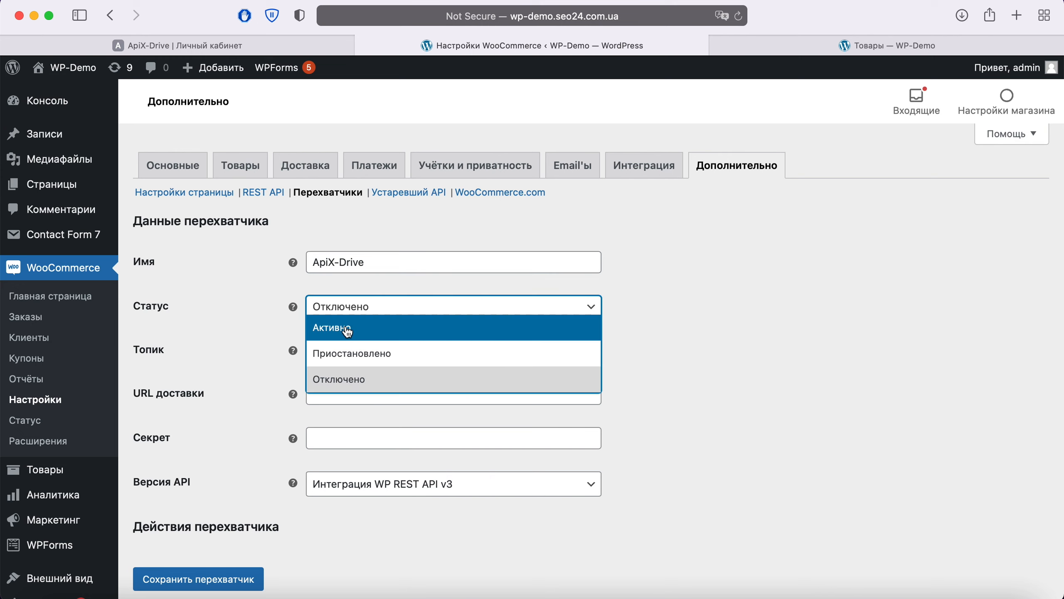
pyautogui.click(347, 332)
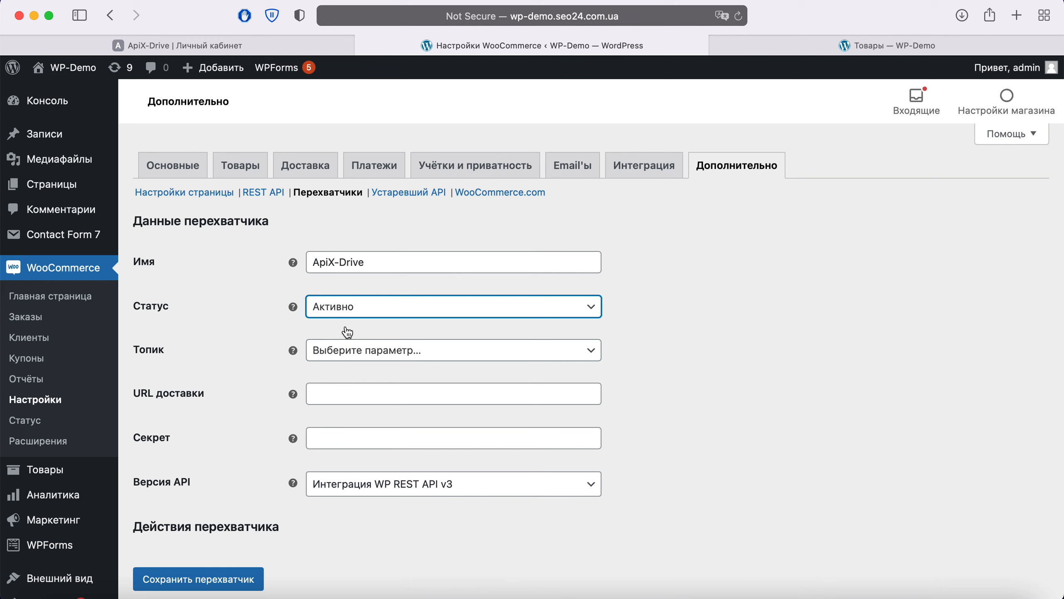
pyautogui.click(432, 347)
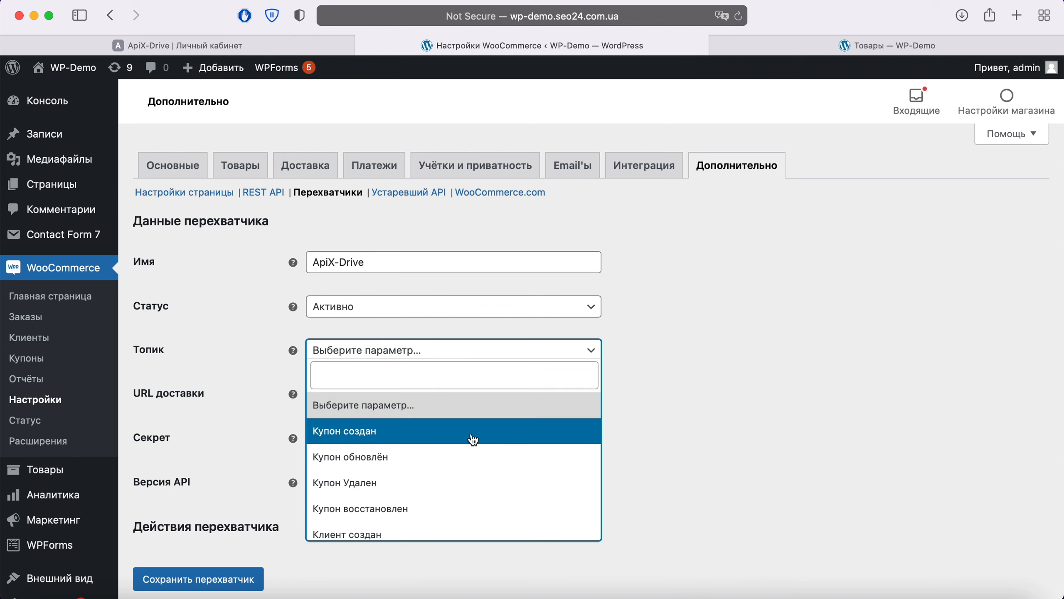
pyautogui.scroll(-5, 474, 439)
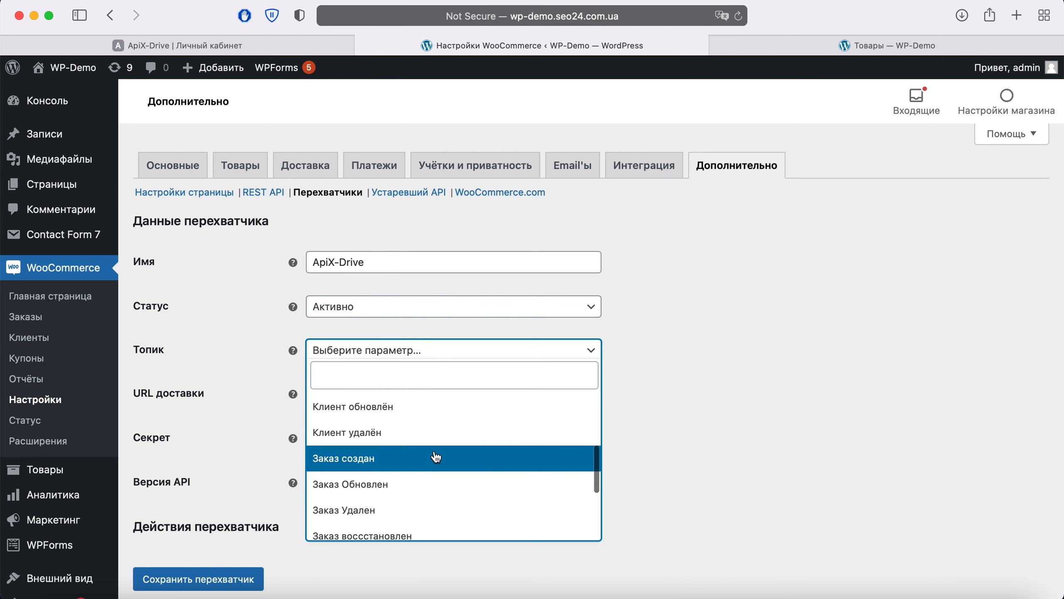
pyautogui.click(414, 462)
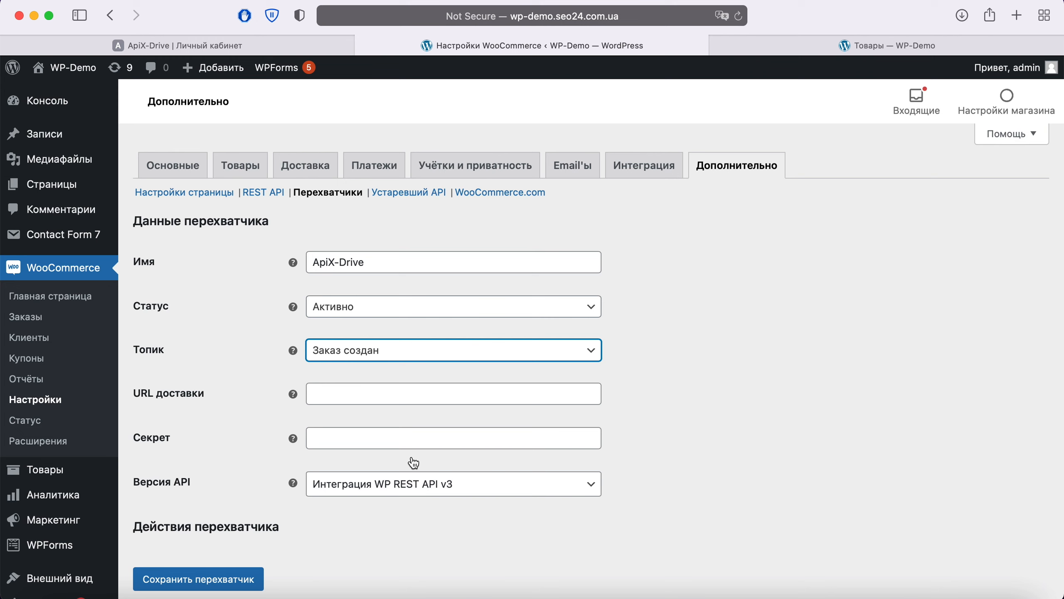
# Step: Paste the ApiX-Drive URL as delivery URL, keep WP REST API v3, and save the webhook
pyautogui.rightClick(355, 394)
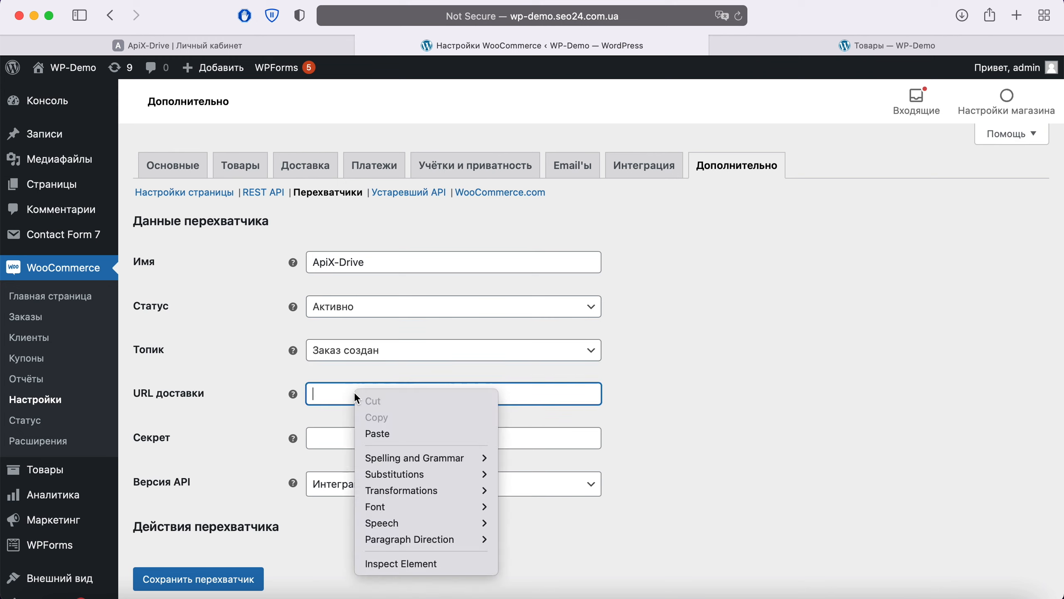
pyautogui.click(392, 434)
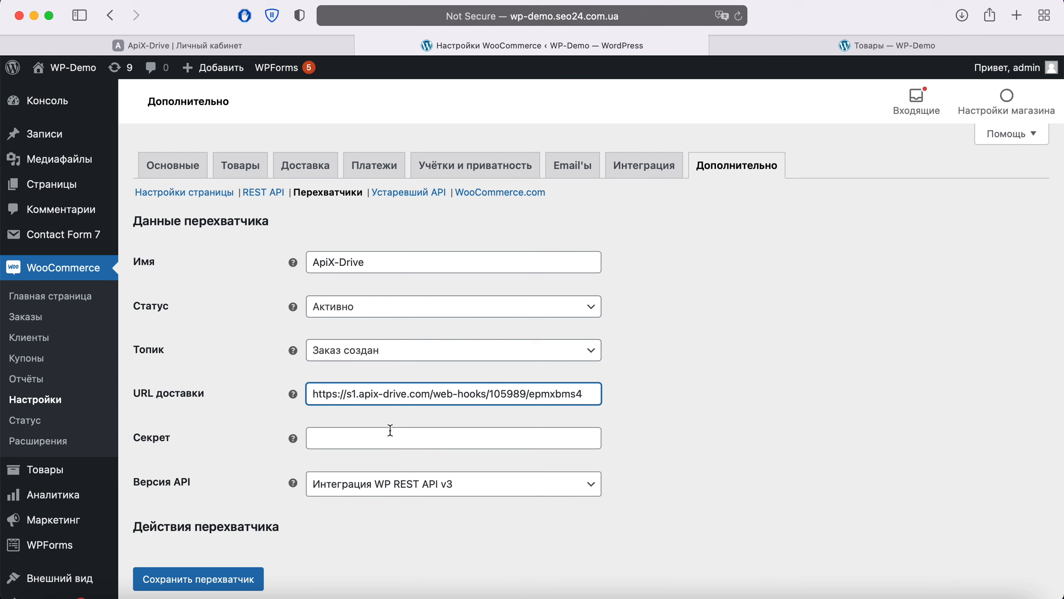
pyautogui.click(487, 483)
pyautogui.click(482, 484)
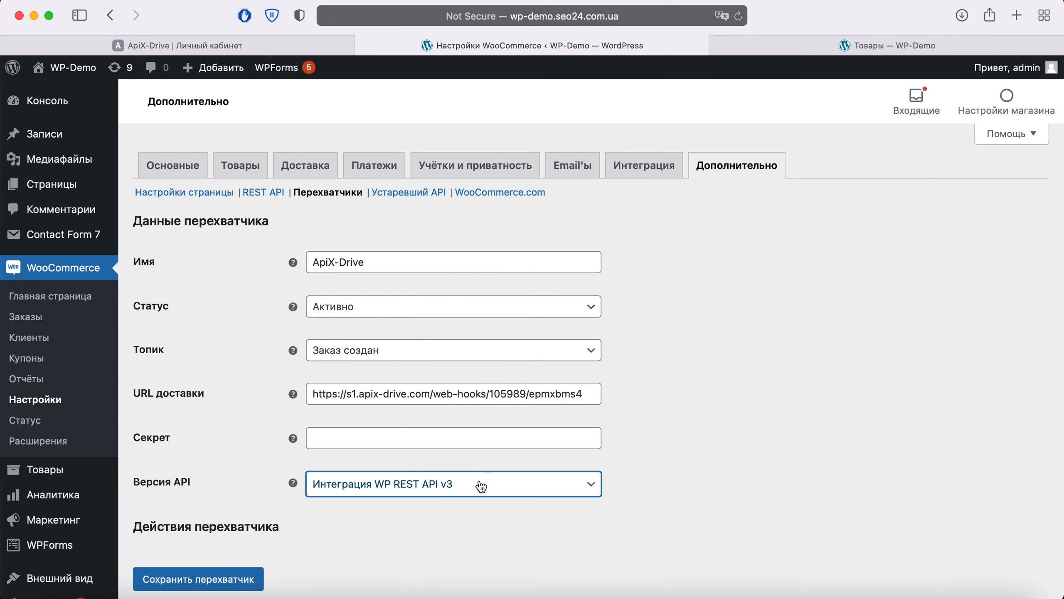
pyautogui.click(233, 580)
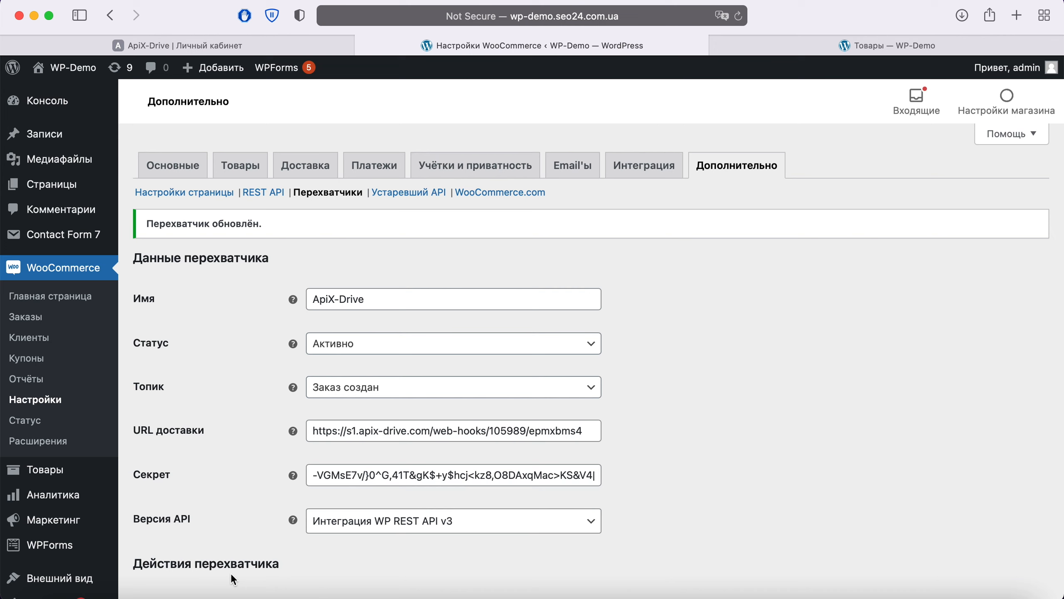
# Step: Add Товар 001 to the cart and proceed to checkout
pyautogui.click(846, 47)
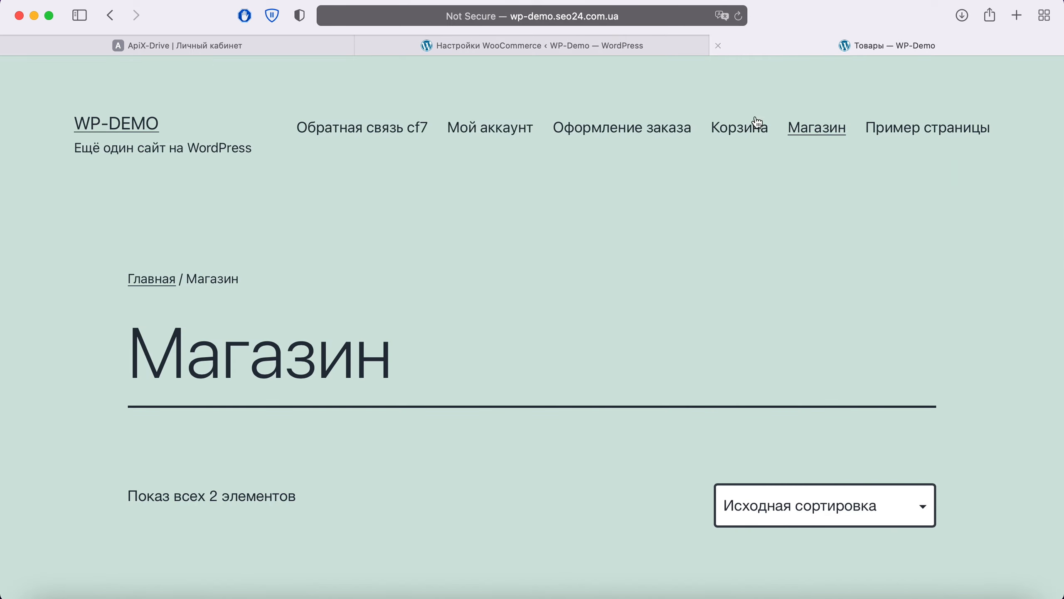
pyautogui.scroll(-8, 559, 269)
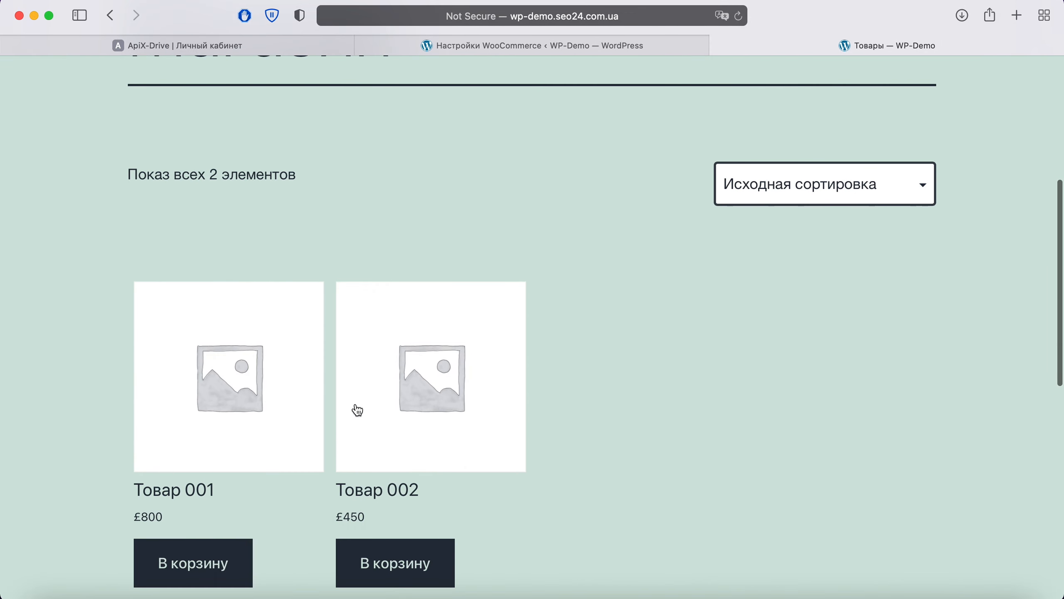
pyautogui.click(199, 563)
pyautogui.scroll(-2, 200, 560)
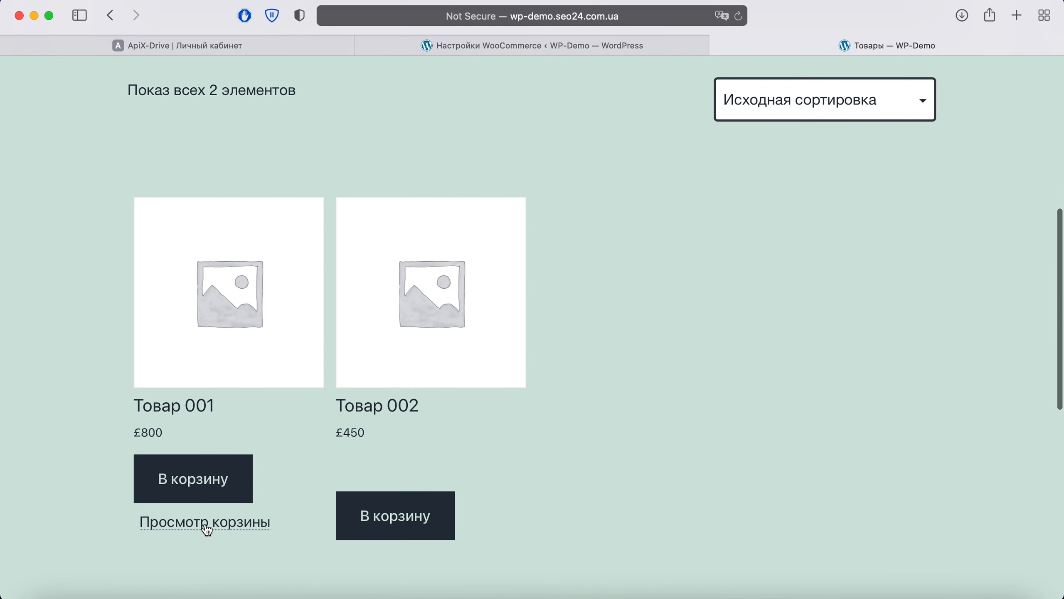
pyautogui.click(205, 520)
pyautogui.scroll(-2, 639, 407)
pyautogui.scroll(-10, 641, 411)
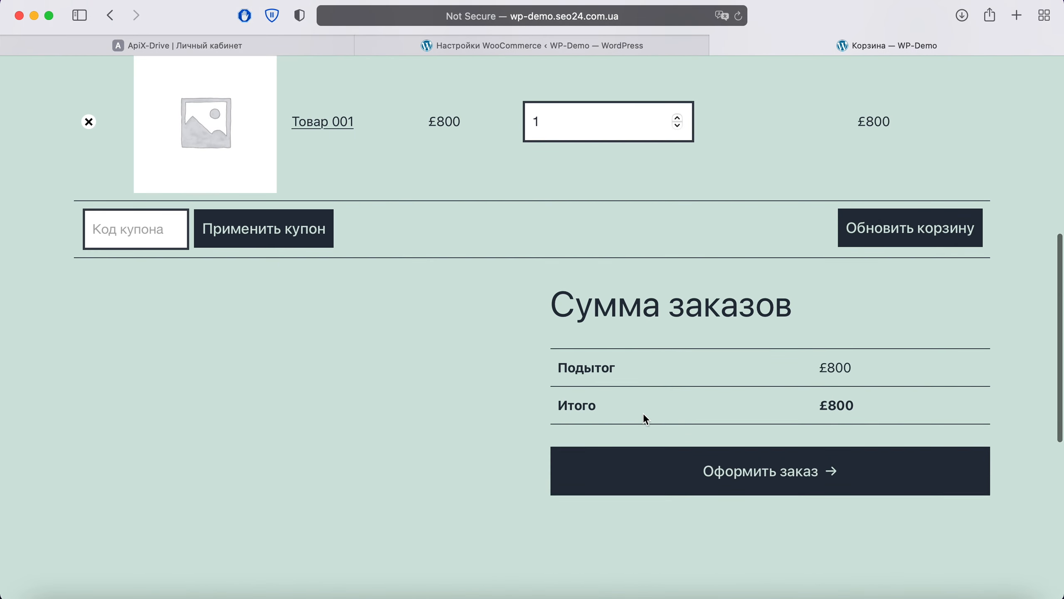
pyautogui.click(723, 468)
pyautogui.scroll(-6, 725, 466)
pyautogui.scroll(-3, 725, 465)
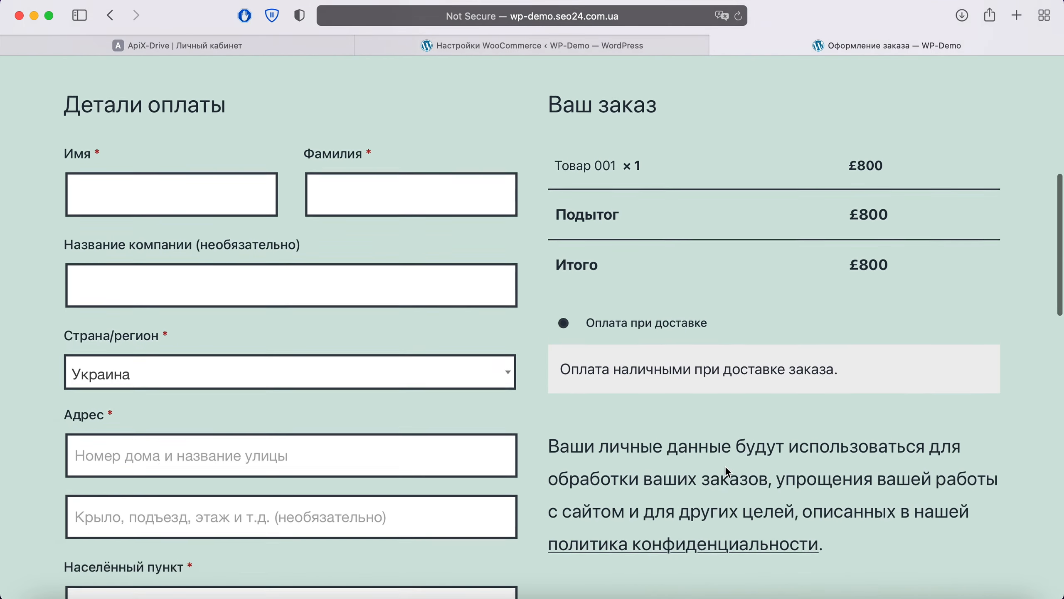
# Step: Fill in the customer's name, company 'ApiX-Drive', street address, apartment, city and region
pyautogui.click(77, 172)
pyautogui.write('Ivan')
pyautogui.press('Tab')
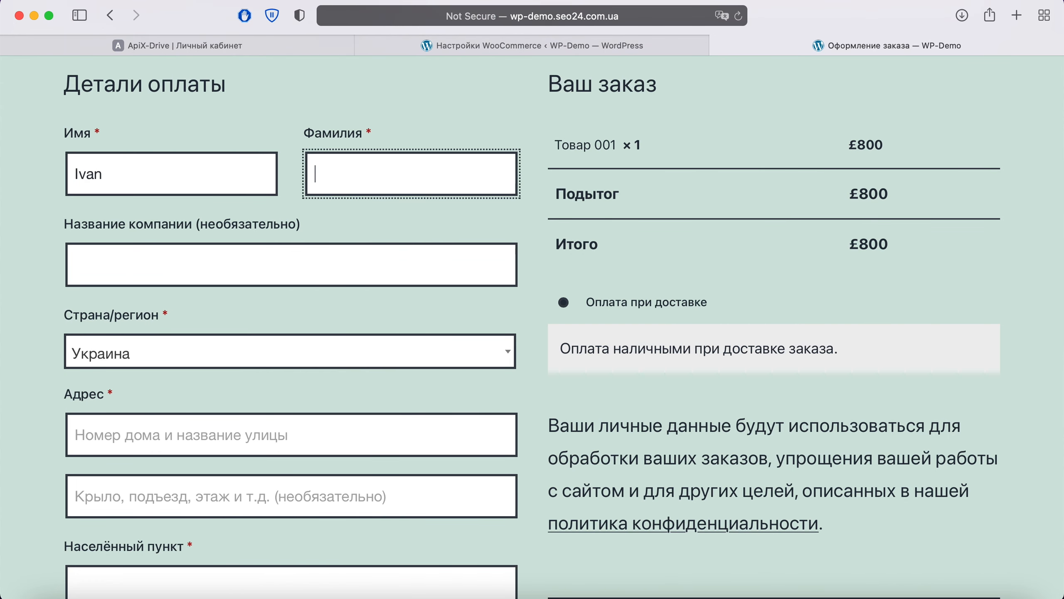
pyautogui.write('Ivanov')
pyautogui.press('Tab')
pyautogui.write('ApiX-Drive')
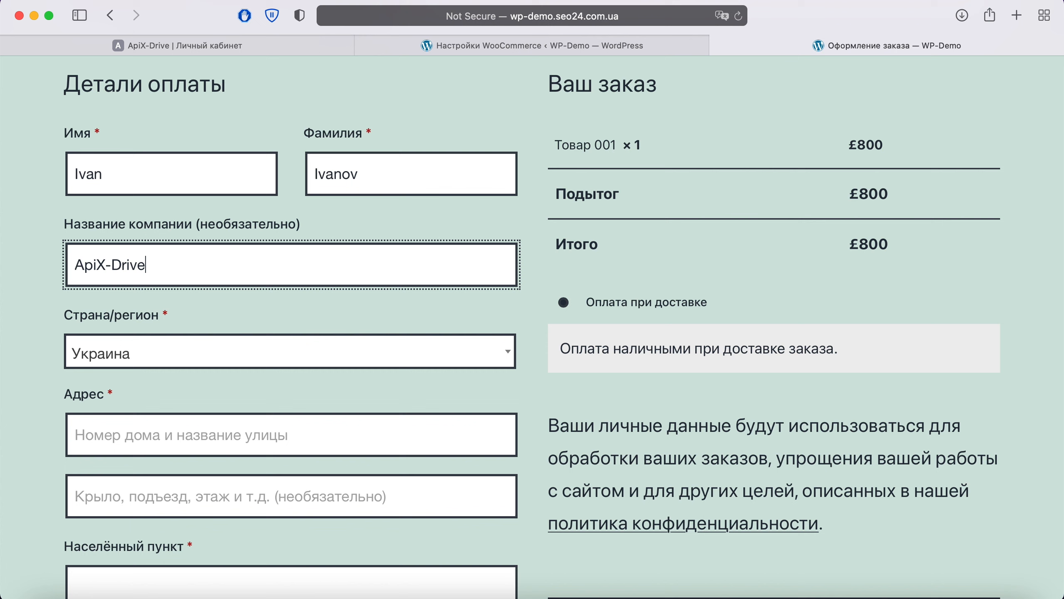
pyautogui.click(122, 428)
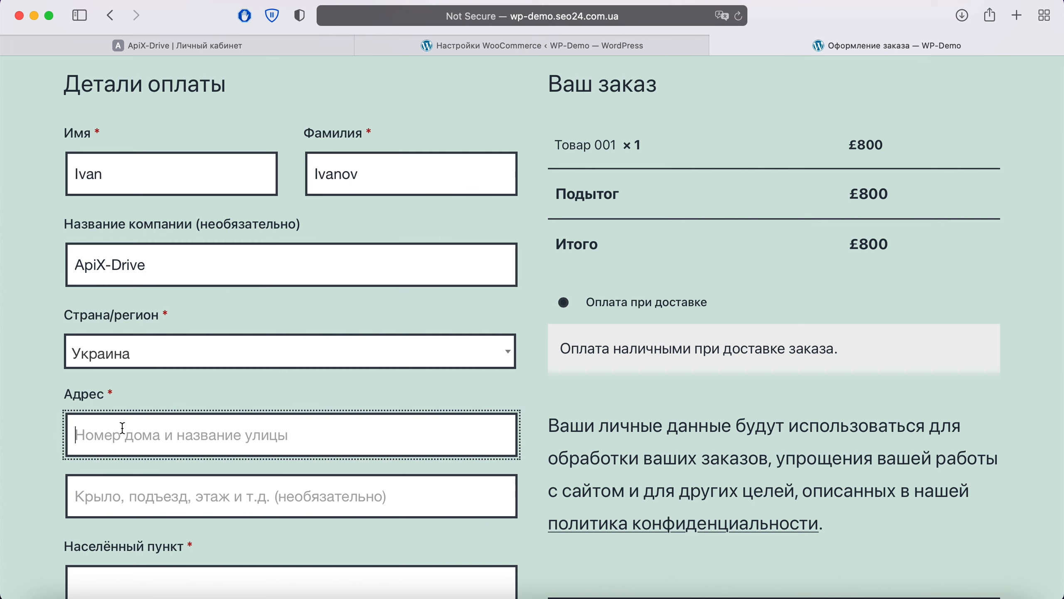
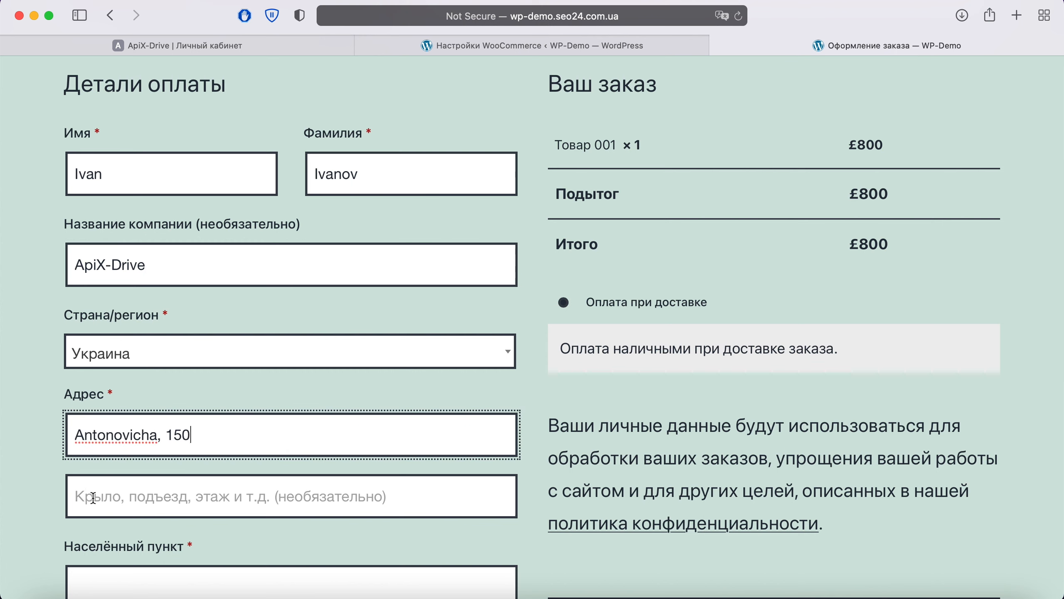
pyautogui.click(94, 497)
pyautogui.write('15')
pyautogui.scroll(-5, 125, 377)
pyautogui.click(125, 347)
pyautogui.write('Kiev')
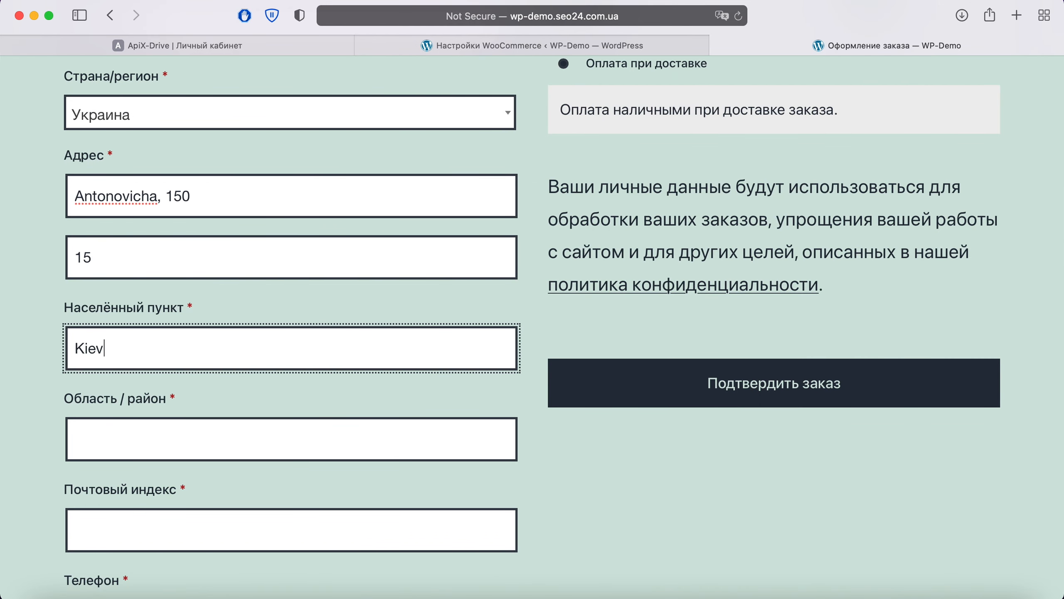
pyautogui.click(130, 475)
pyautogui.click(124, 441)
pyautogui.write('Kievs')
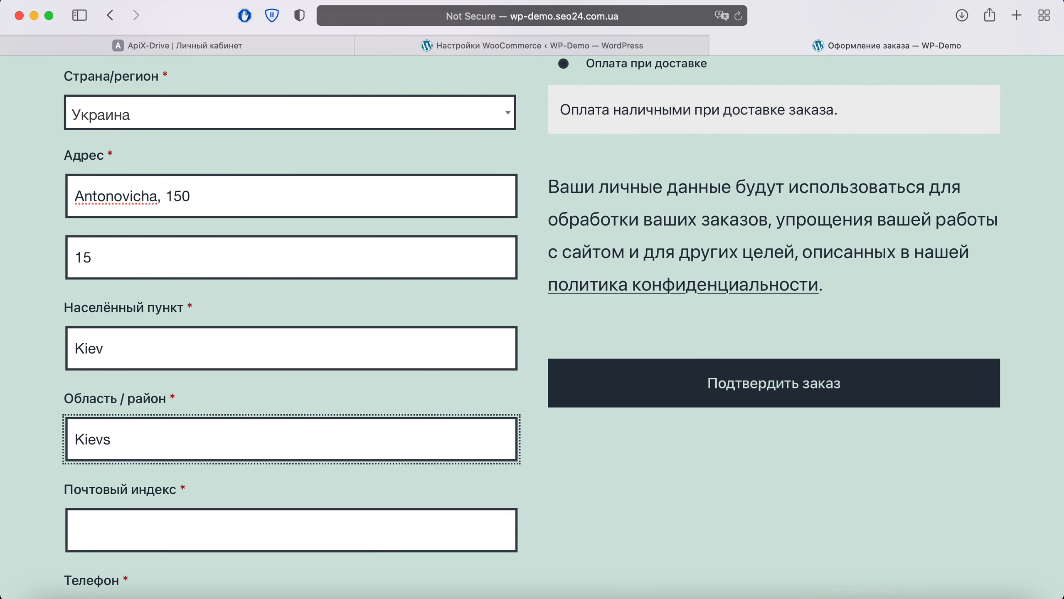
pyautogui.write('kaya')
# Step: Enter the customer's postcode, phone and e-mail, add note 'До 19-00', and place the order
pyautogui.scroll(-5, 109, 392)
pyautogui.click(109, 389)
pyautogui.write('03194')
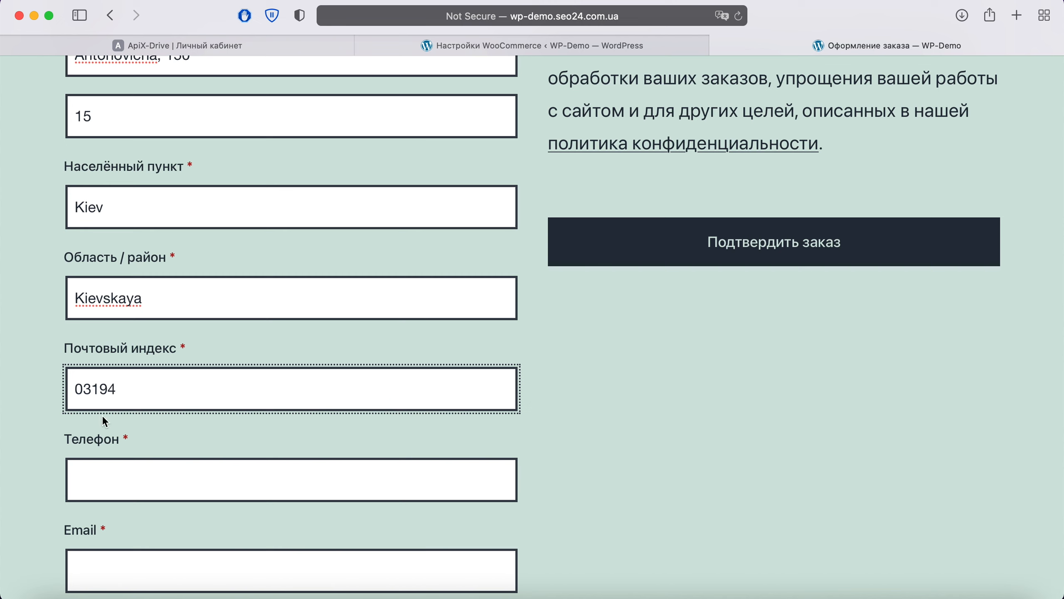
pyautogui.click(108, 480)
pyautogui.write('+38067')
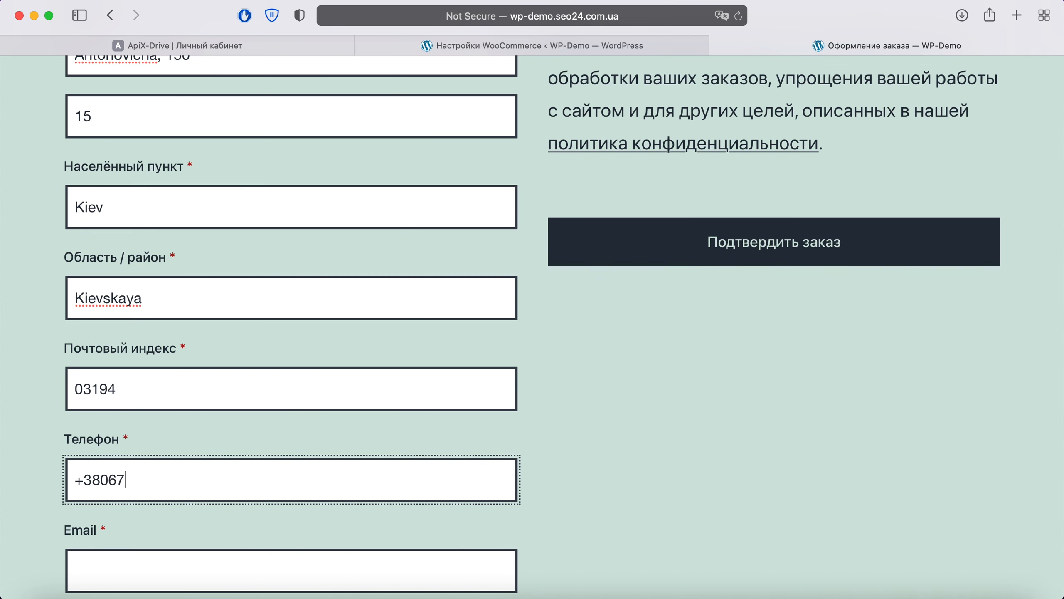
pyautogui.write('0000001')
pyautogui.scroll(-5, 123, 445)
pyautogui.click(123, 445)
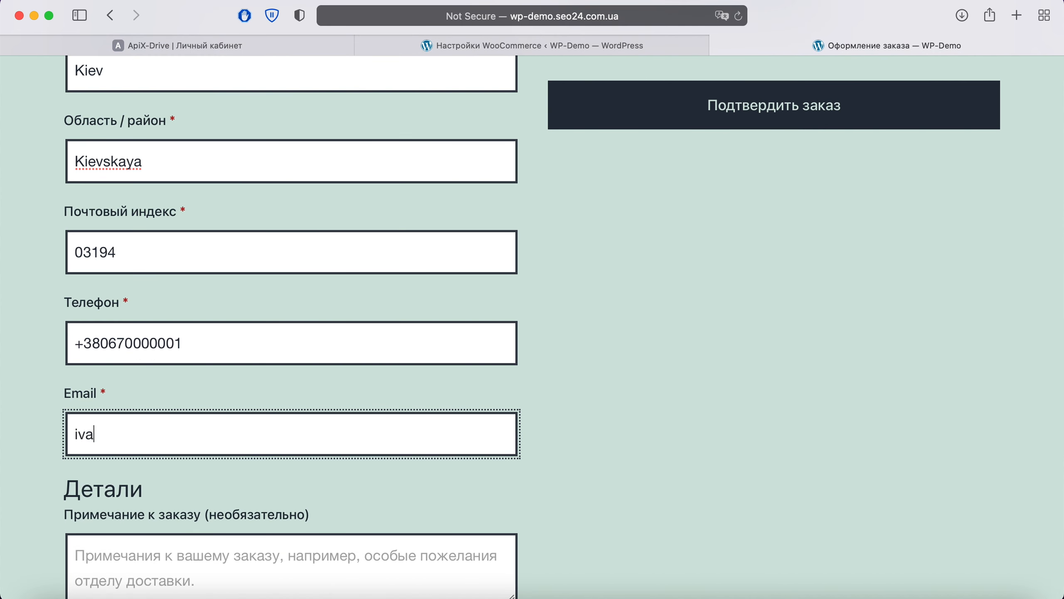
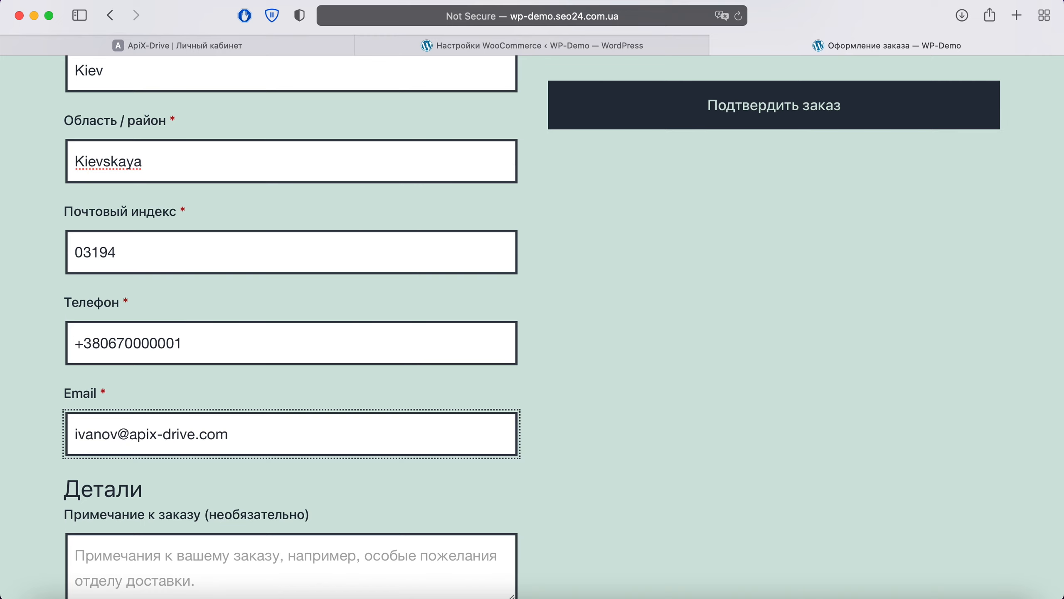
pyautogui.scroll(-8, 90, 379)
pyautogui.click(90, 378)
pyautogui.write('До 19-00')
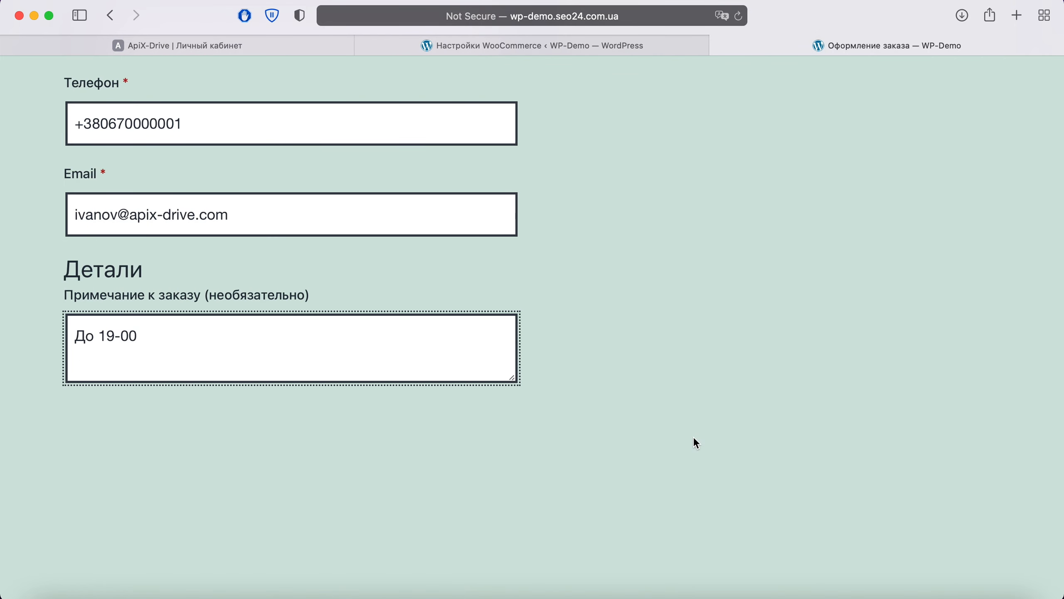
pyautogui.scroll(15, 696, 442)
pyautogui.click(745, 494)
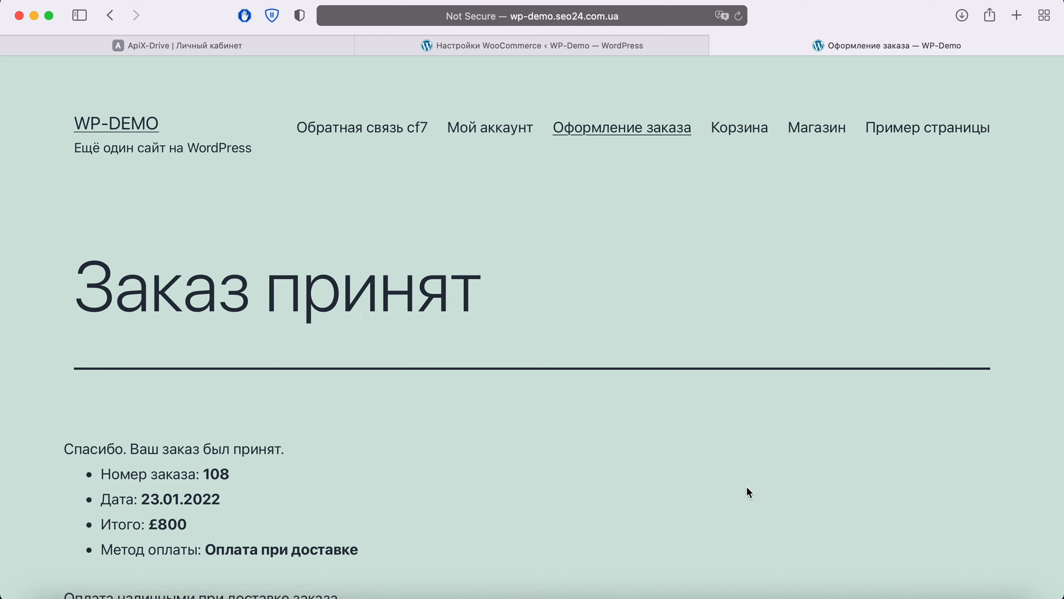
# Step: Back in ApiX-Drive, pass Настройки and Фильтр, review test order 108 (£800), and finish the source setup
pyautogui.click(244, 42)
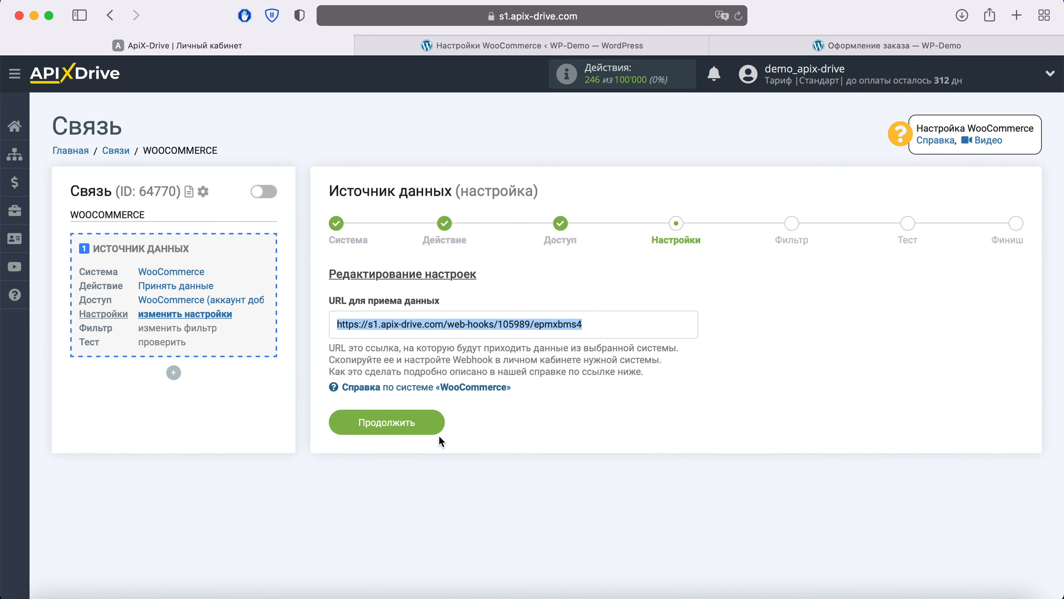
pyautogui.click(434, 424)
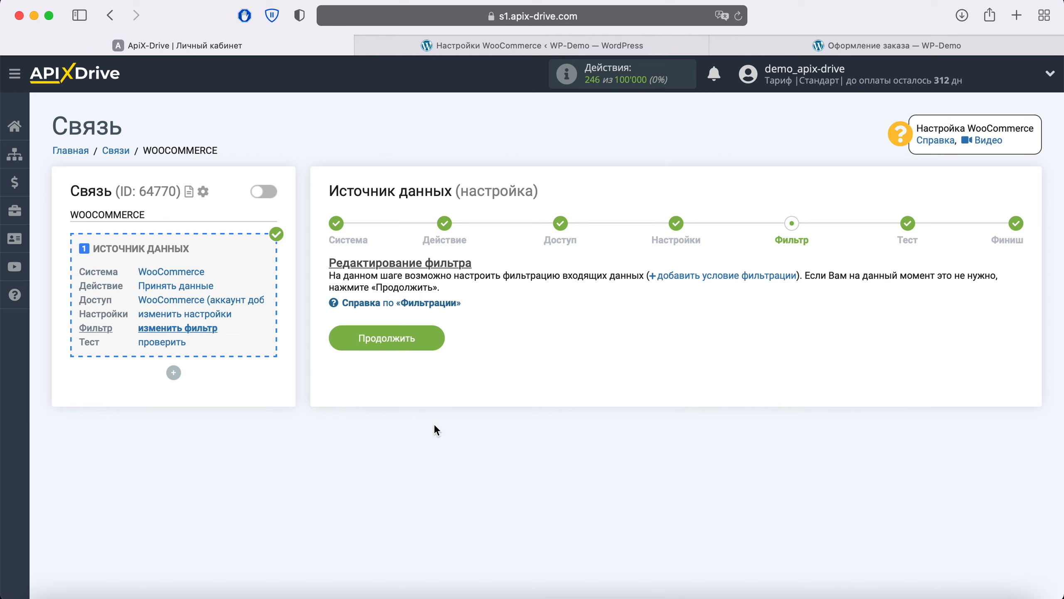
pyautogui.click(434, 339)
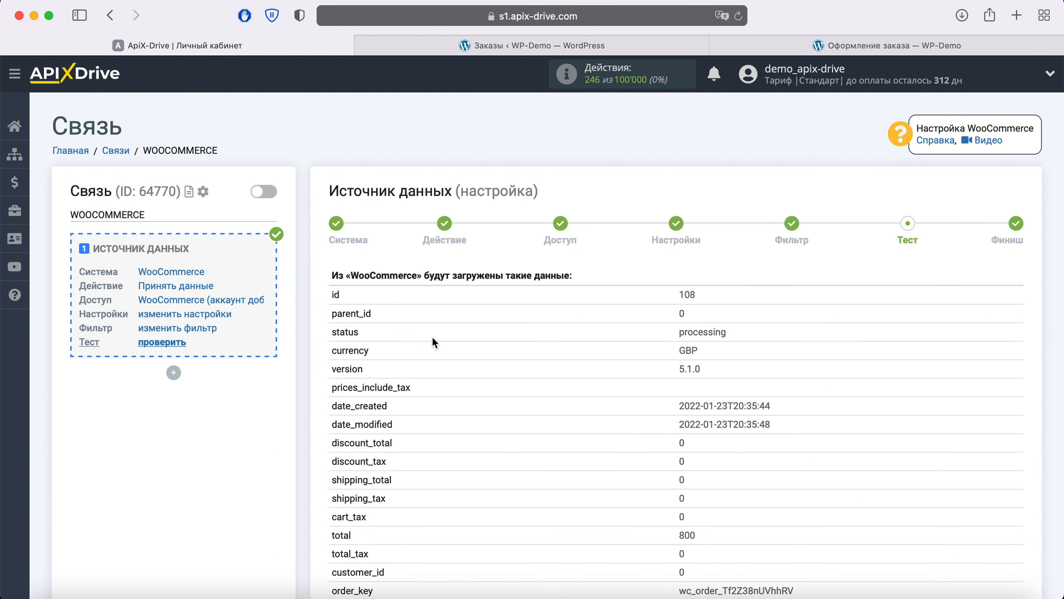
pyautogui.scroll(-10, 433, 339)
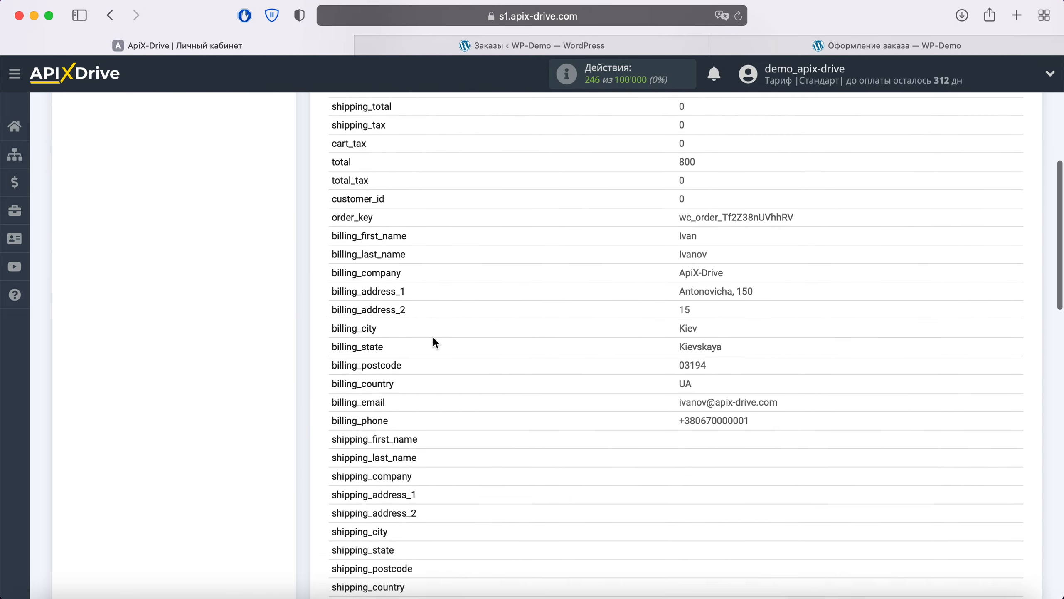
pyautogui.scroll(-10, 433, 339)
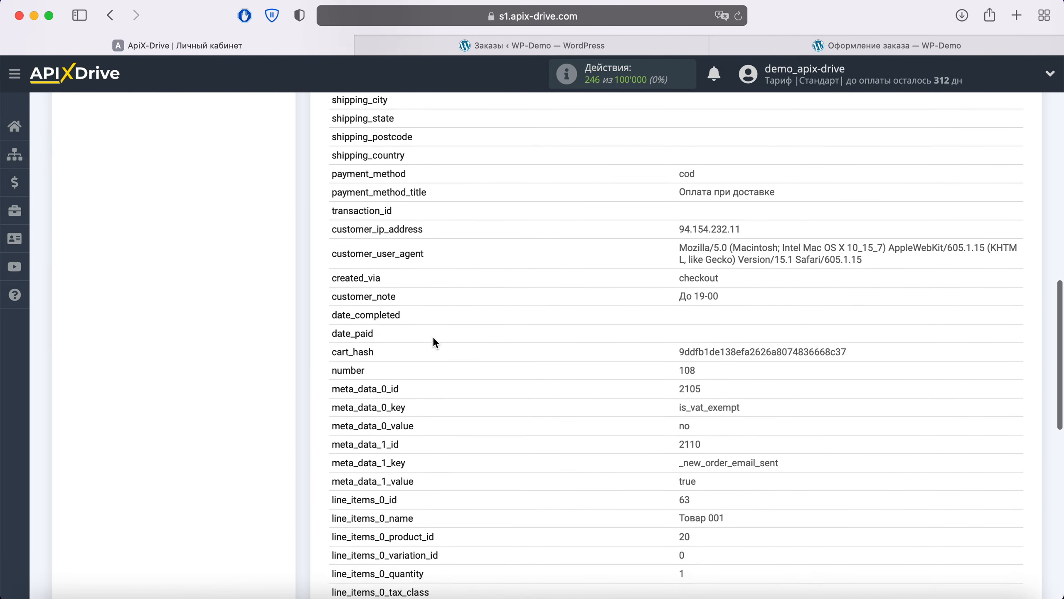
pyautogui.scroll(-10, 433, 338)
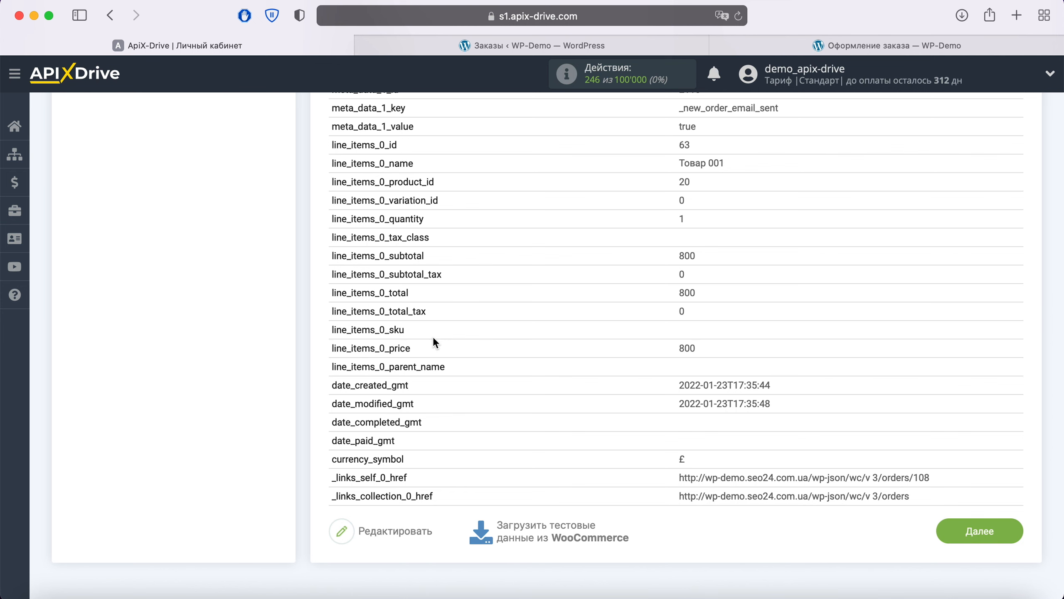
pyautogui.click(1011, 532)
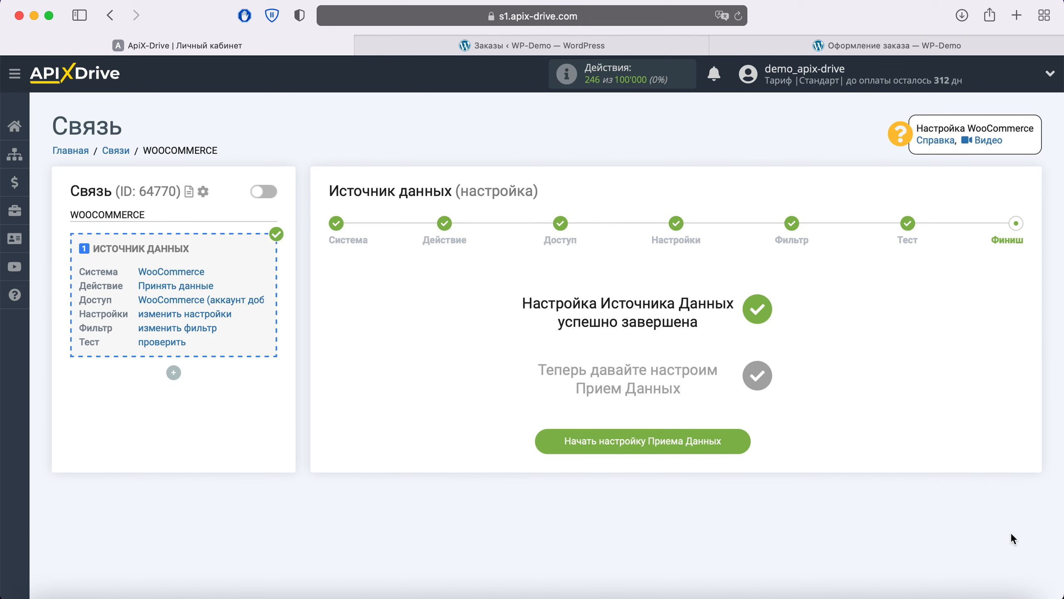
# Step: Set the receiving system to Webhook (прием) with the Отправка данных action
pyautogui.click(740, 440)
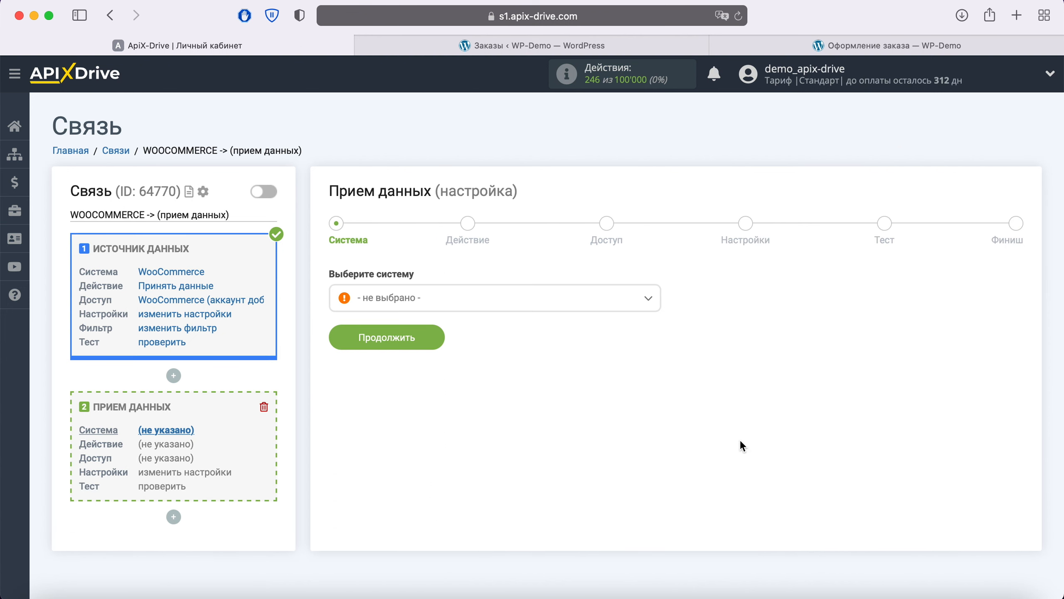
pyautogui.click(607, 303)
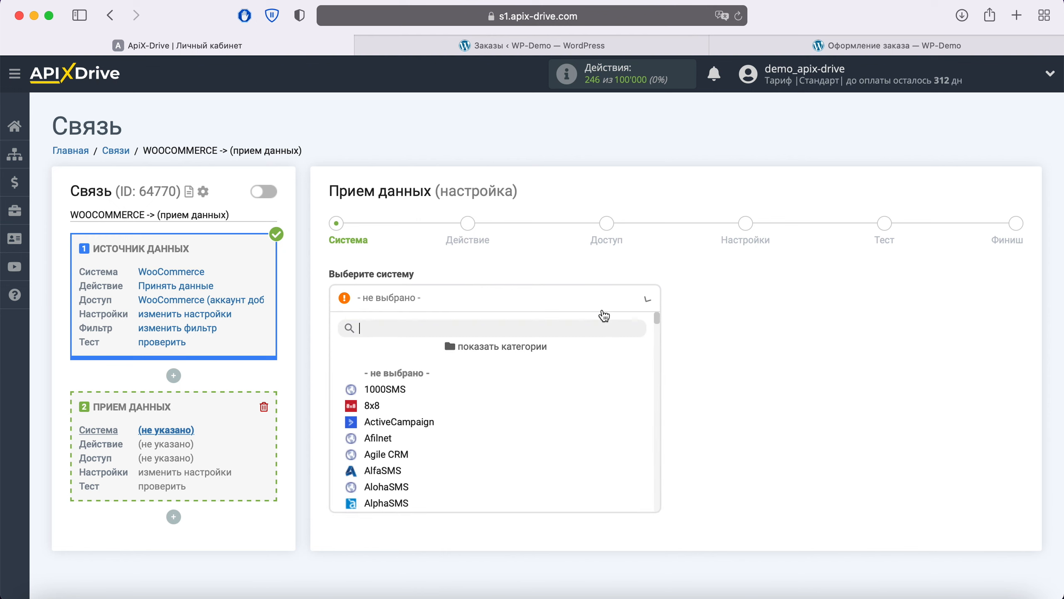
pyautogui.scroll(-5, 601, 394)
pyautogui.scroll(-20, 601, 395)
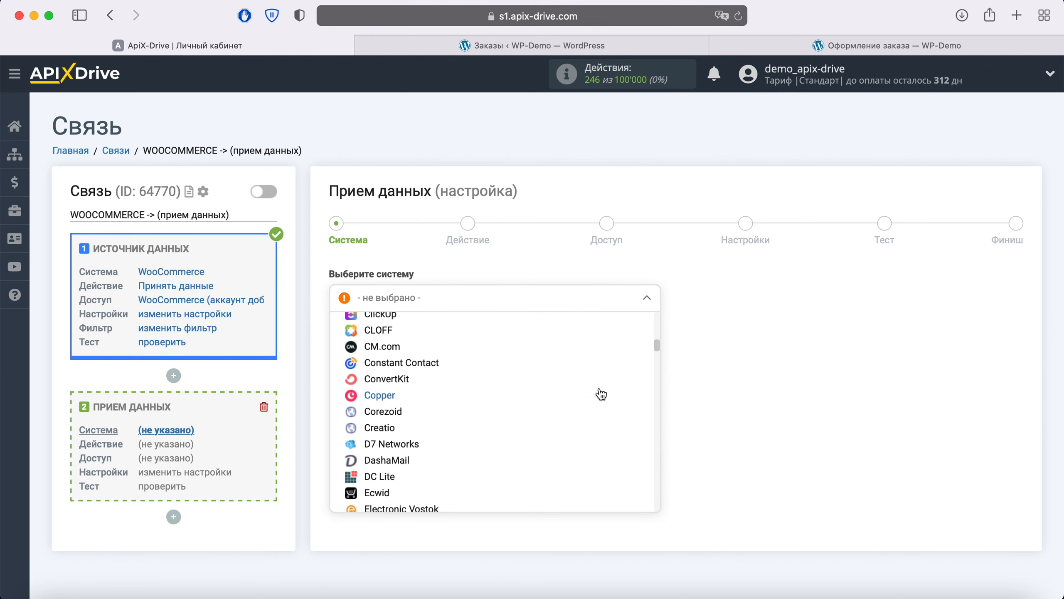
pyautogui.scroll(-20, 602, 394)
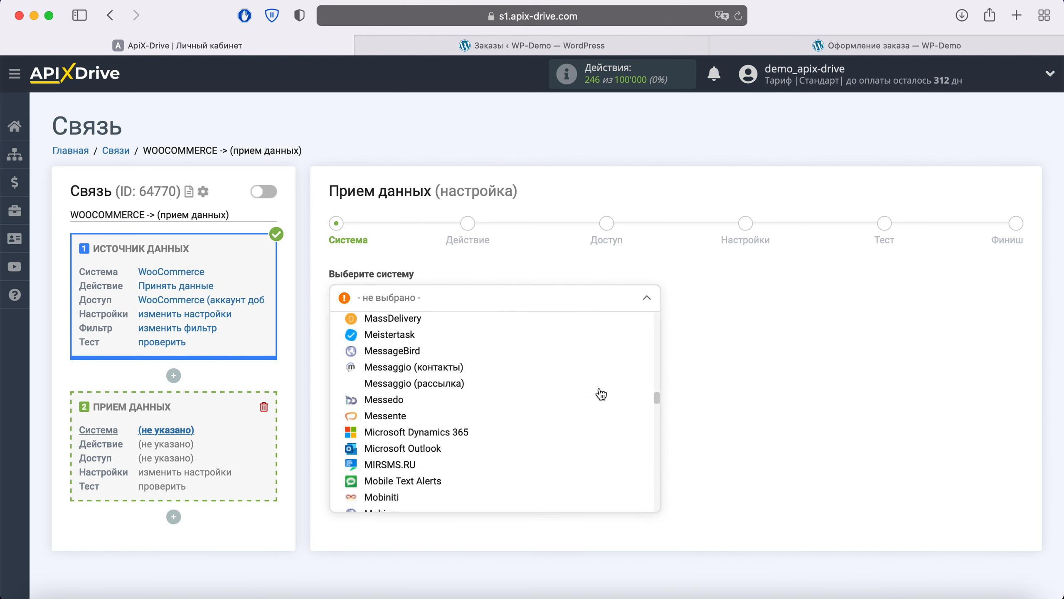
pyautogui.scroll(-20, 601, 394)
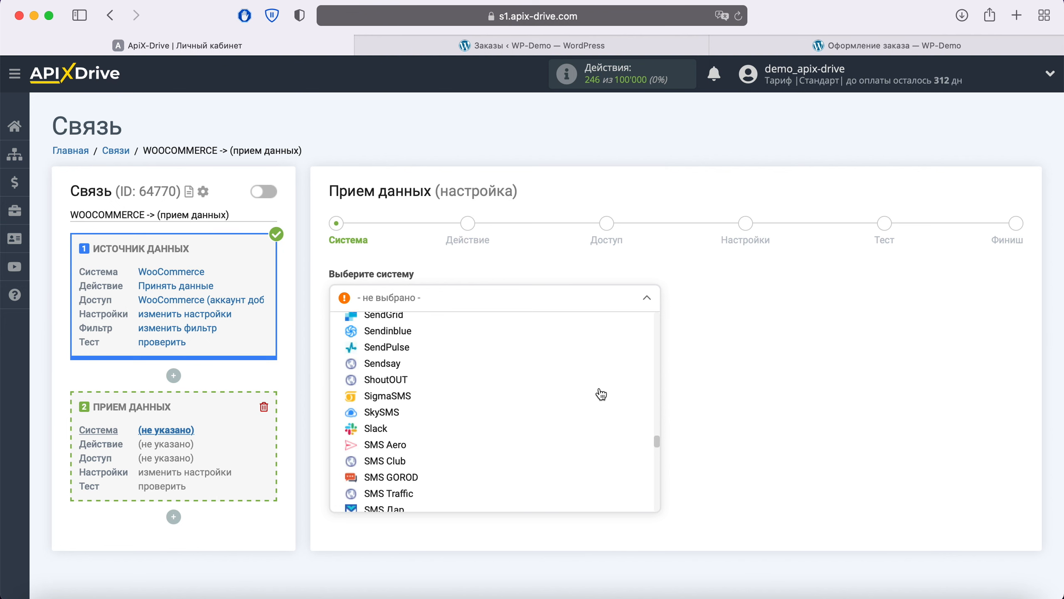
pyautogui.scroll(-20, 602, 394)
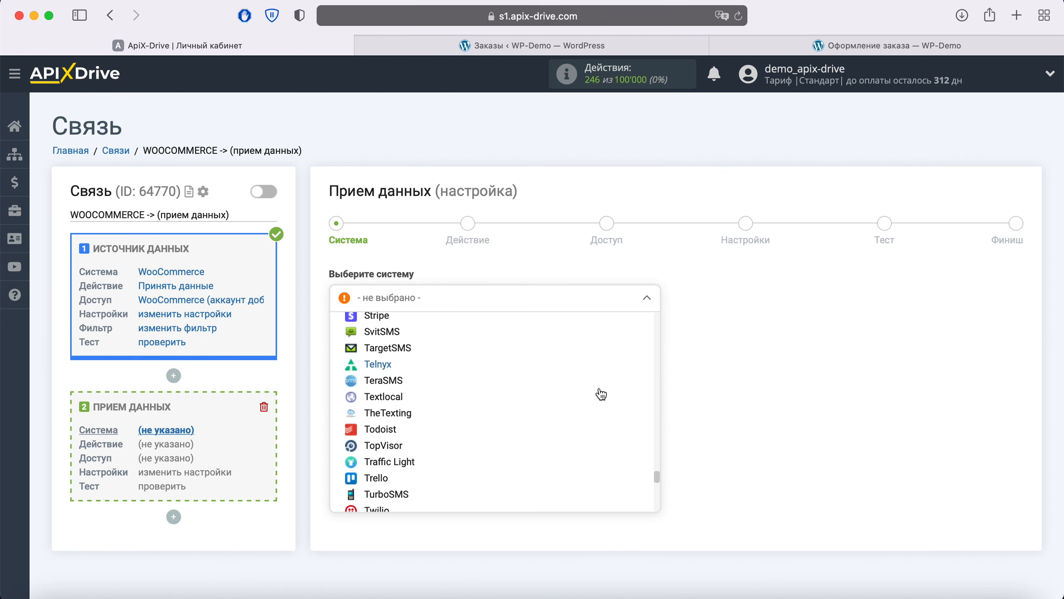
pyautogui.click(431, 428)
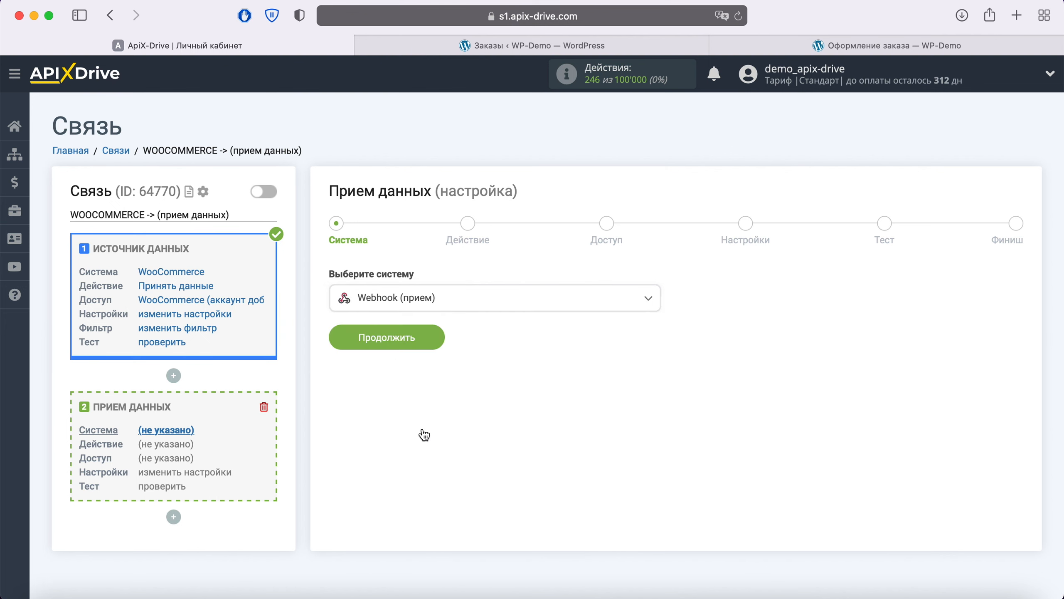
pyautogui.click(430, 338)
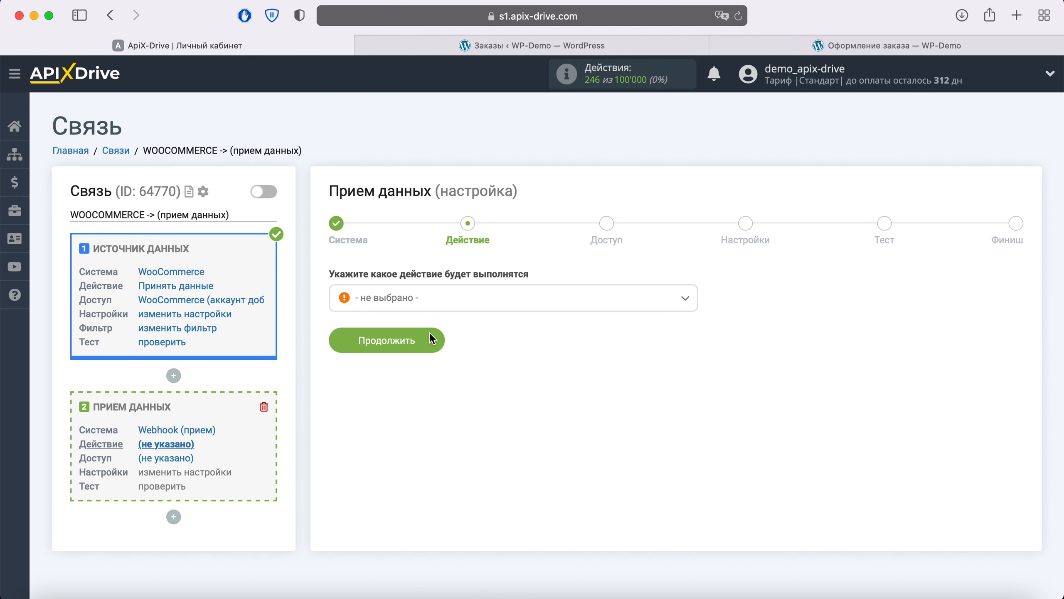
pyautogui.click(459, 303)
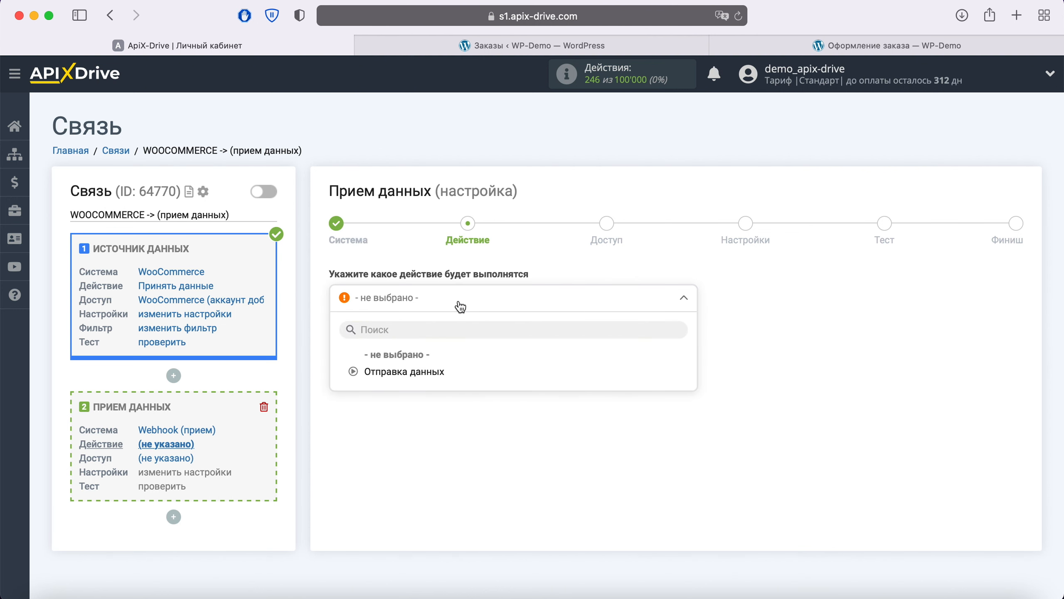
pyautogui.click(437, 370)
pyautogui.click(432, 347)
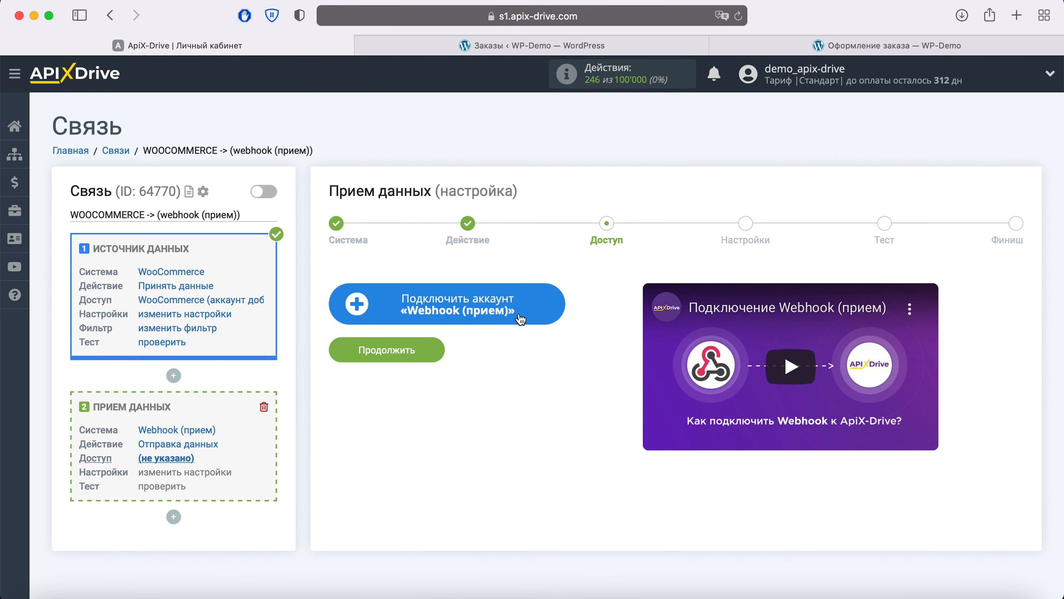
# Step: Open the Webhook (прием) account connection dialog and inspect its default Название
pyautogui.click(555, 313)
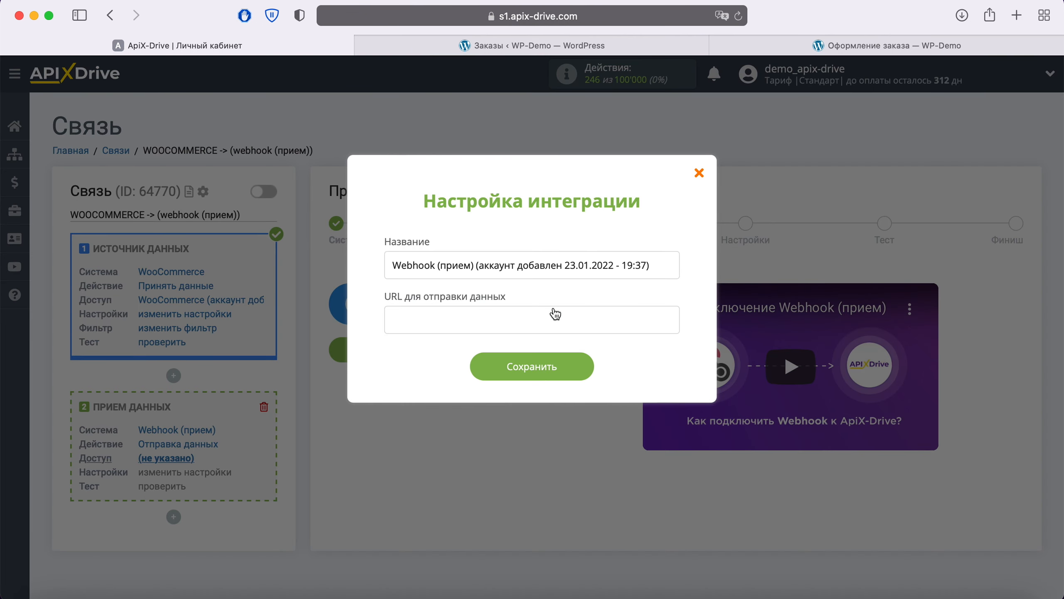
pyautogui.moveTo(653, 265); pyautogui.dragTo(382, 266)
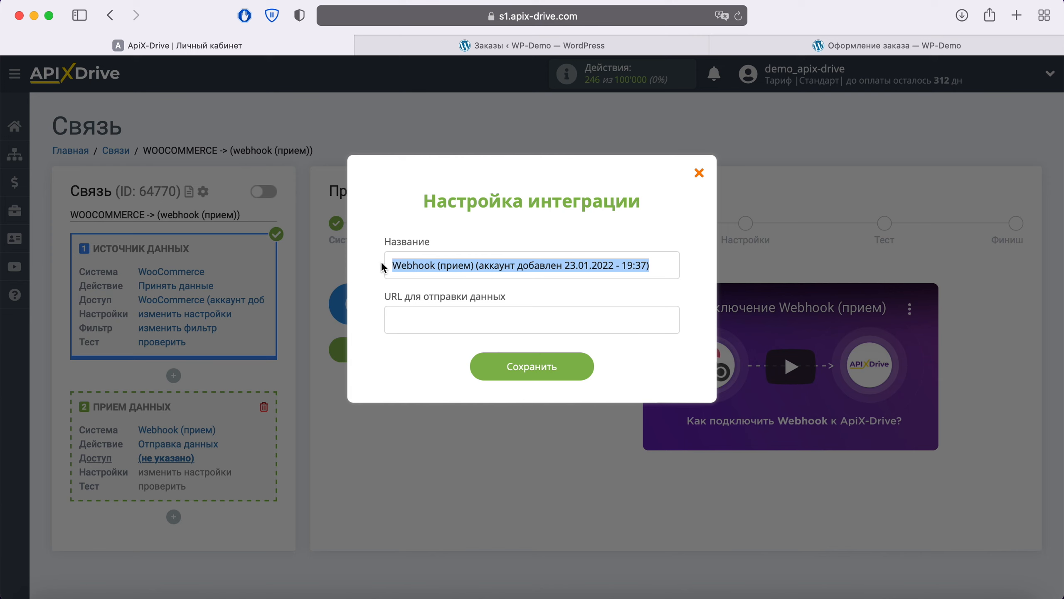
pyautogui.click(377, 268)
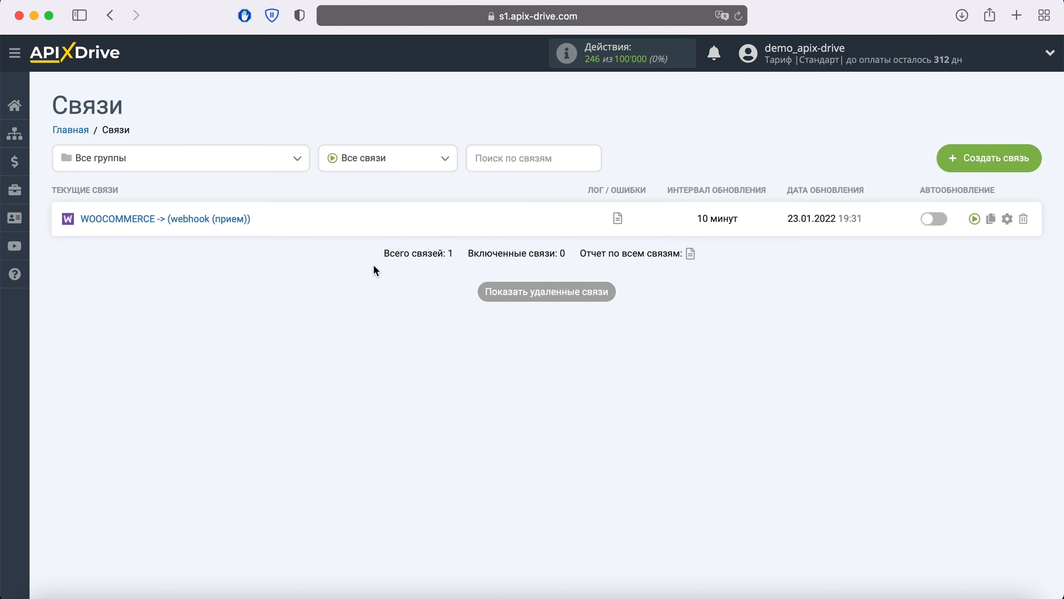
# Step: Create a second connection with Webhook (источник) as source and the Принять данные action
pyautogui.click(966, 163)
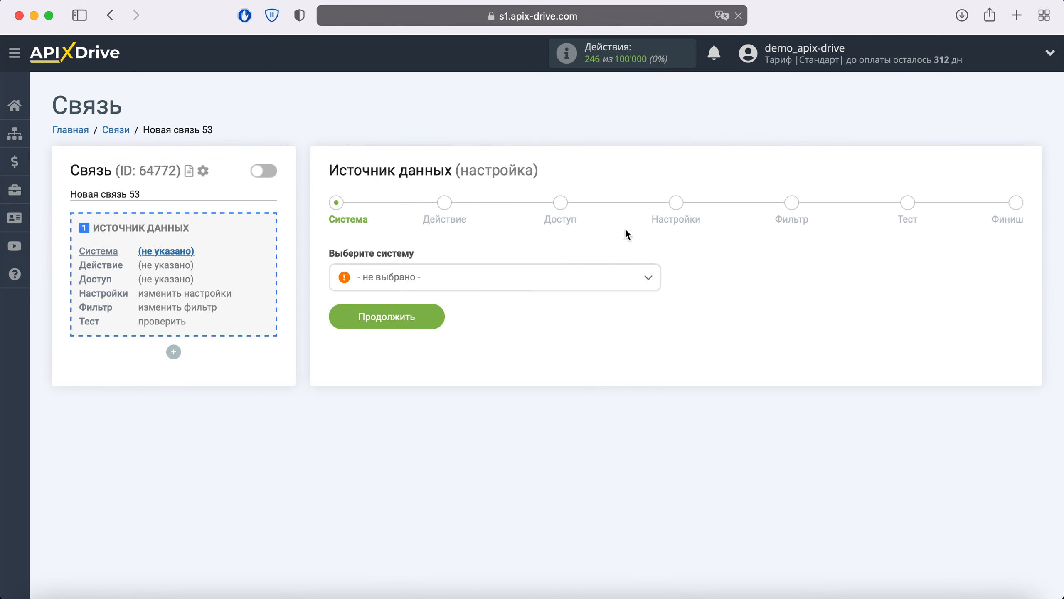
pyautogui.click(514, 277)
pyautogui.scroll(-5, 519, 387)
pyautogui.scroll(-20, 518, 387)
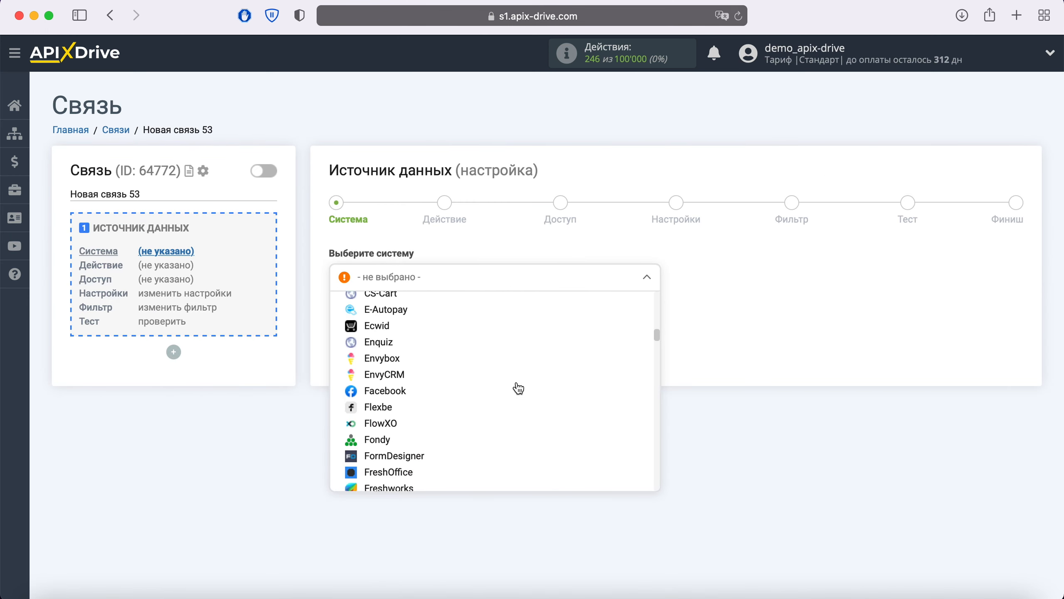
pyautogui.scroll(-20, 518, 388)
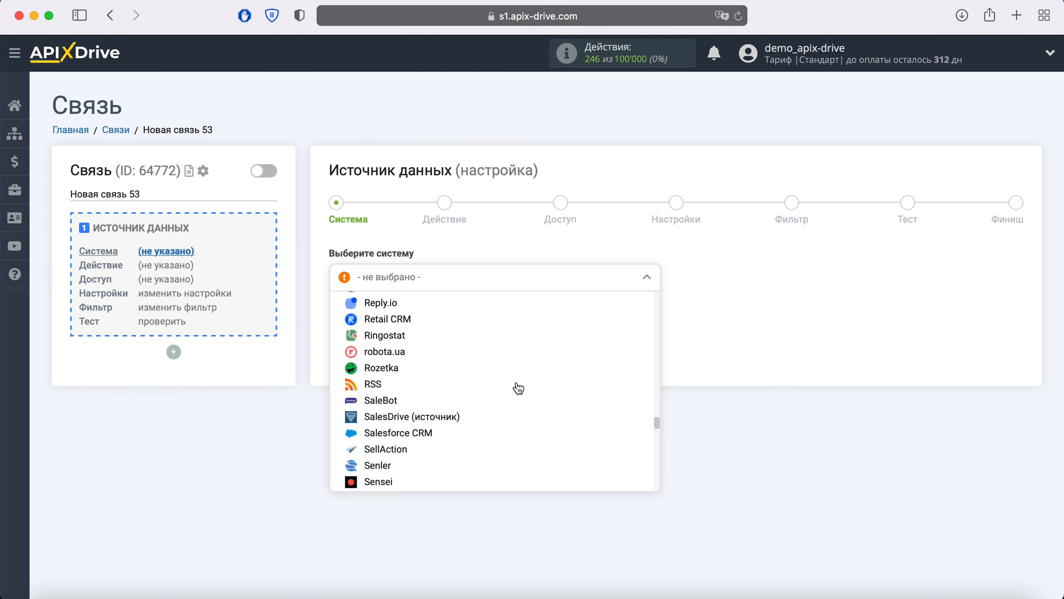
pyautogui.click(424, 413)
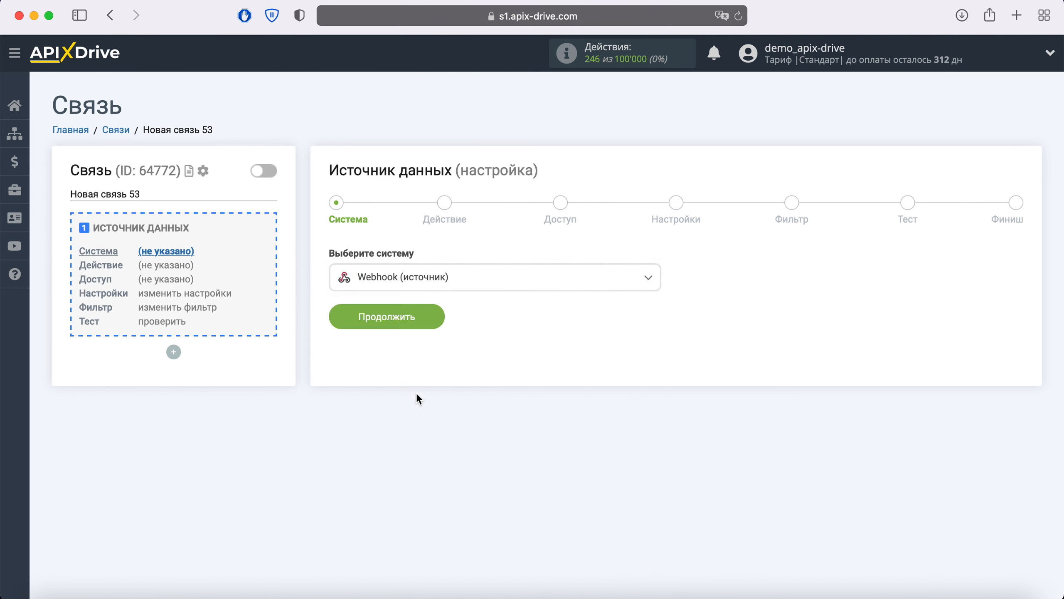
pyautogui.click(433, 317)
pyautogui.click(454, 282)
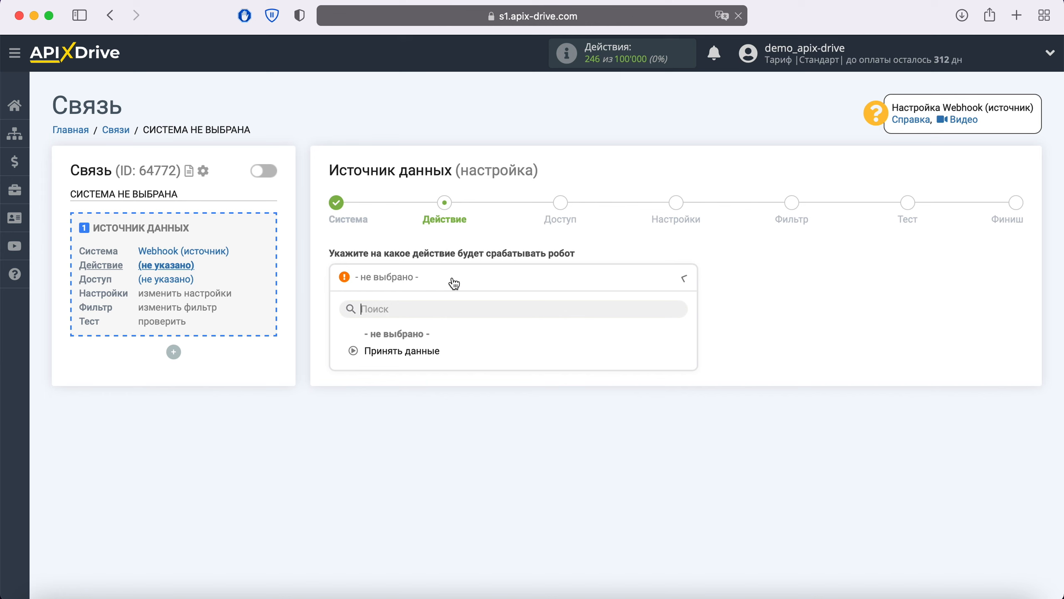
pyautogui.click(423, 351)
pyautogui.click(438, 343)
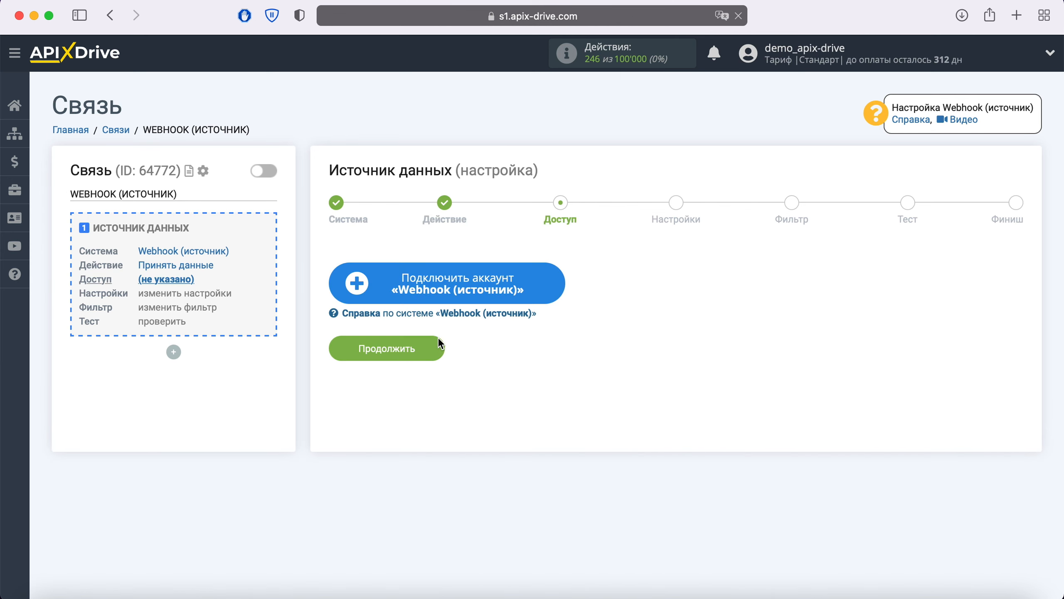
# Step: Connect a Webhook (источник) account and copy its data-receiving URL
pyautogui.click(538, 287)
pyautogui.click(585, 337)
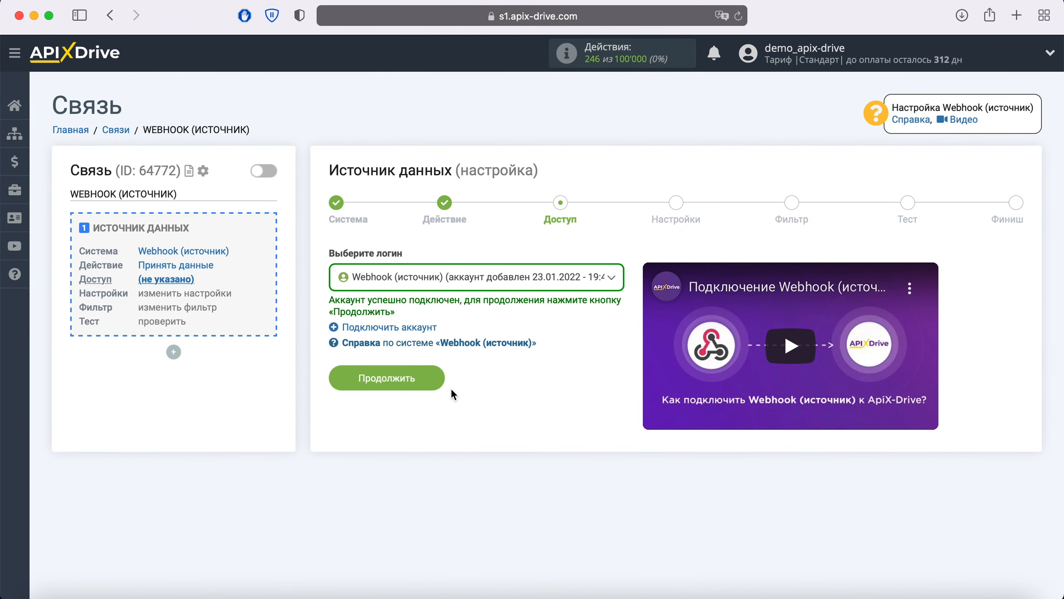
pyautogui.click(436, 377)
pyautogui.moveTo(591, 308); pyautogui.dragTo(326, 308)
pyautogui.rightClick(363, 310)
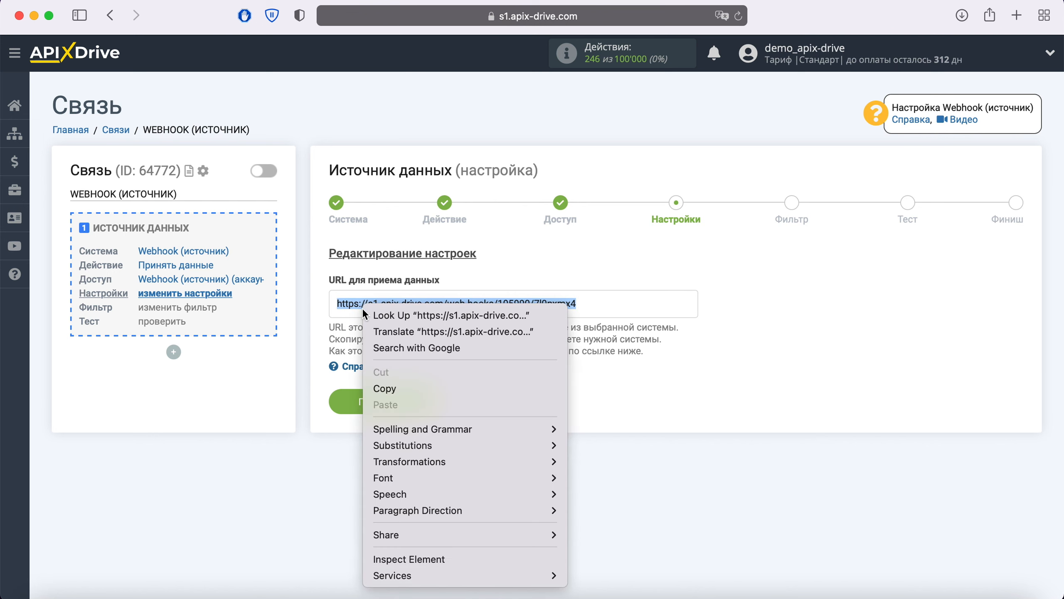
pyautogui.click(402, 382)
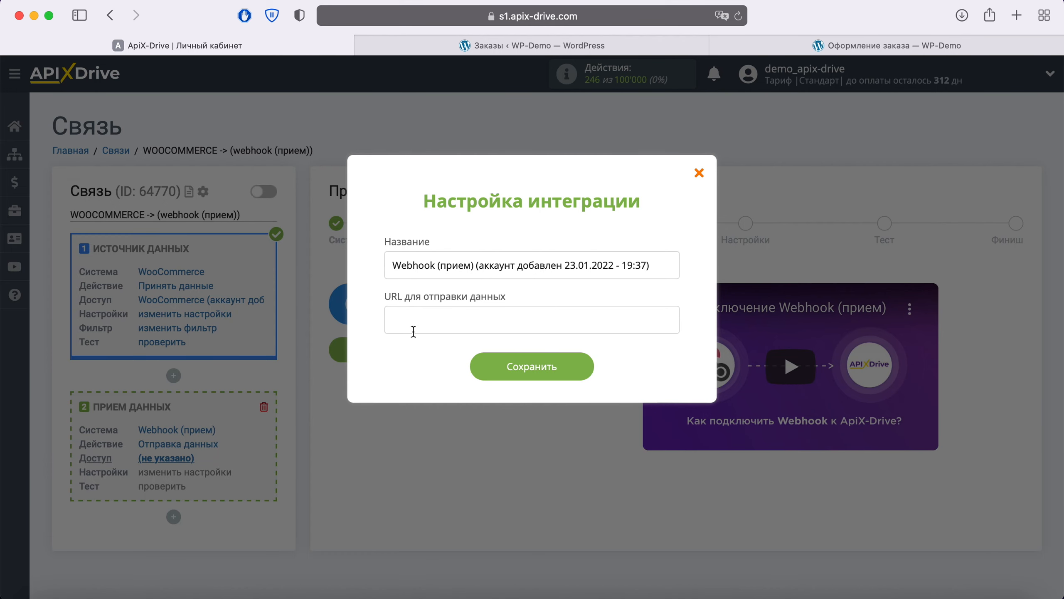
# Step: Paste the copied webhook URL, save the Webhook (прием) account, then select it and continue
pyautogui.rightClick(420, 312)
pyautogui.click(443, 353)
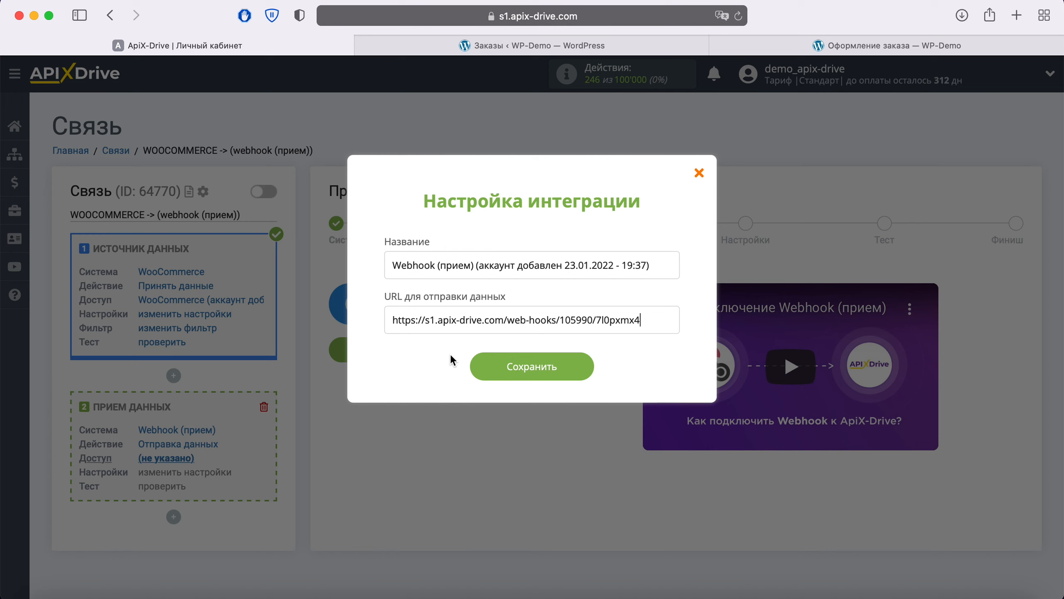
pyautogui.click(575, 371)
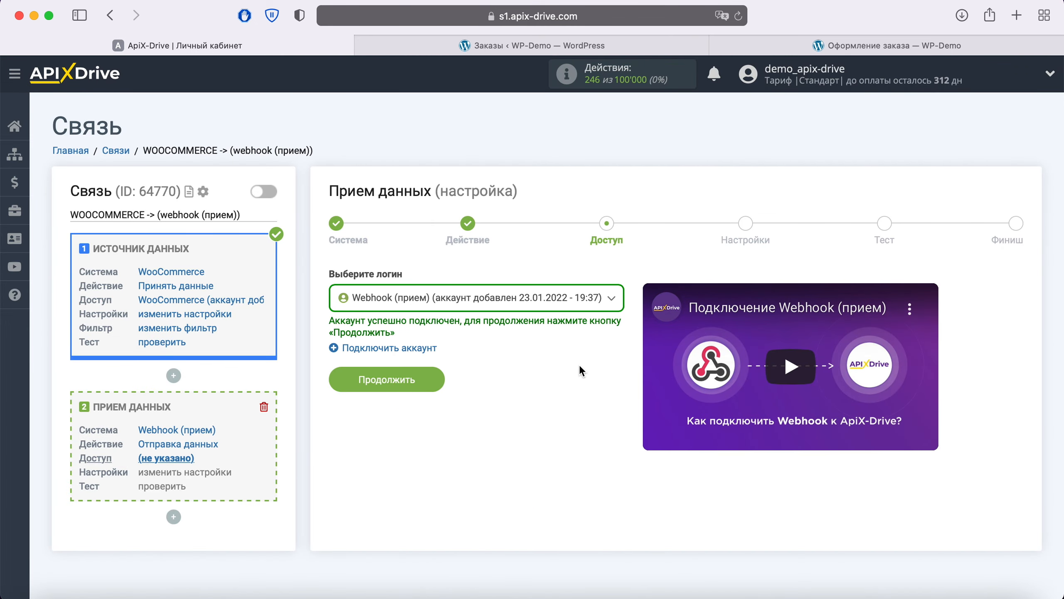
pyautogui.click(604, 299)
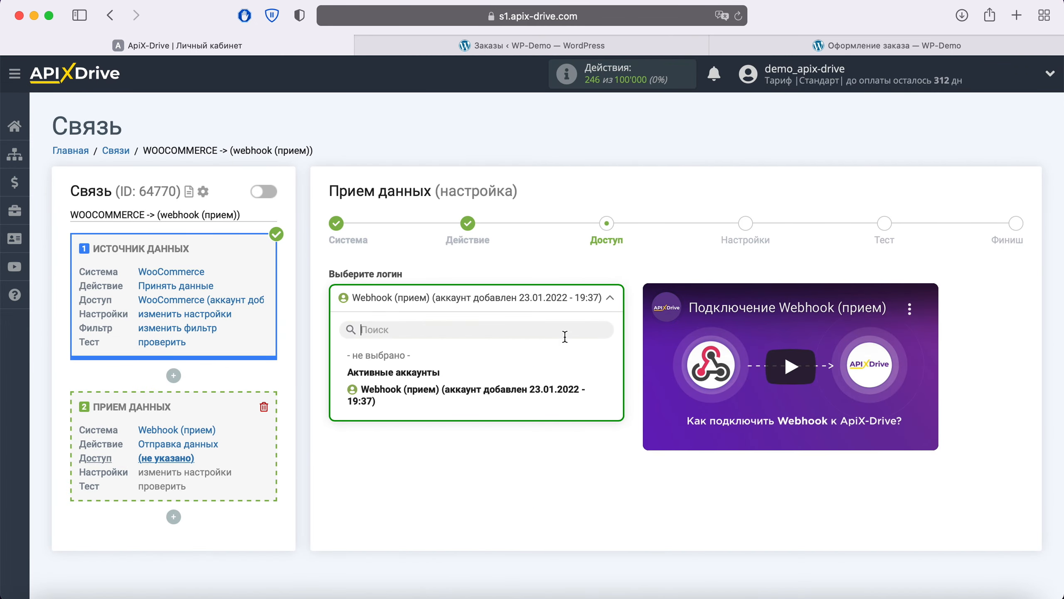
pyautogui.click(519, 390)
pyautogui.click(431, 378)
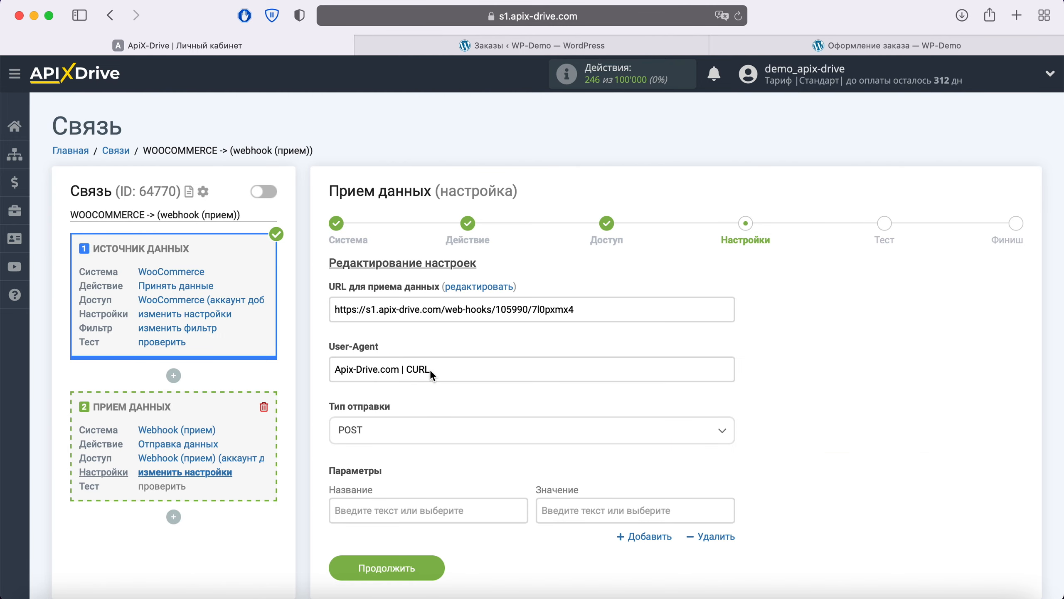
pyautogui.click(407, 434)
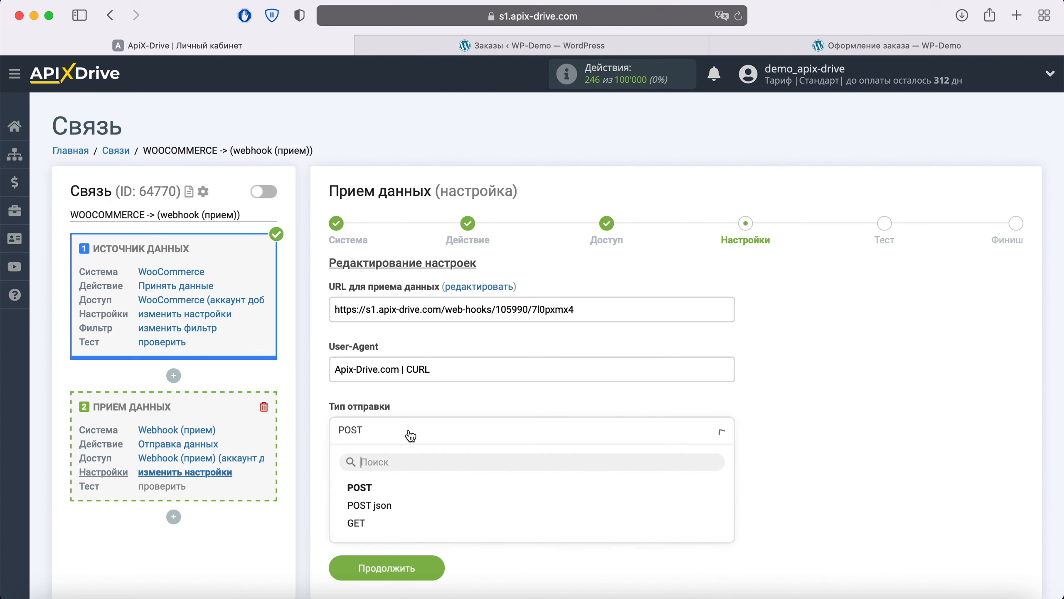
pyautogui.click(423, 399)
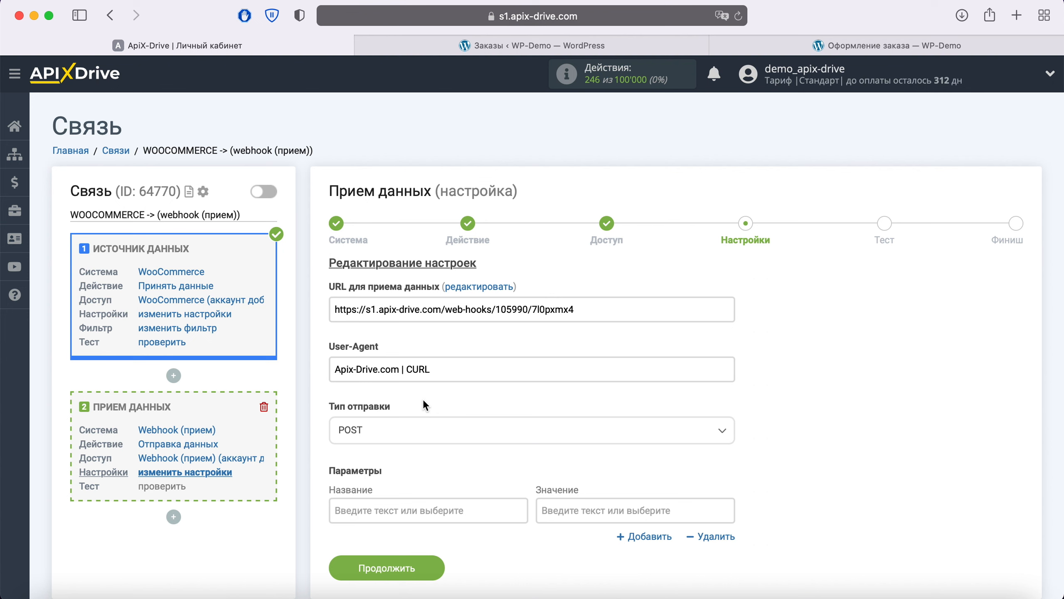
pyautogui.click(393, 505)
pyautogui.scroll(-7, 393, 505)
# Step: Add a 'name' parameter mapped to billing_first_name and billing_last_name
pyautogui.write('name')
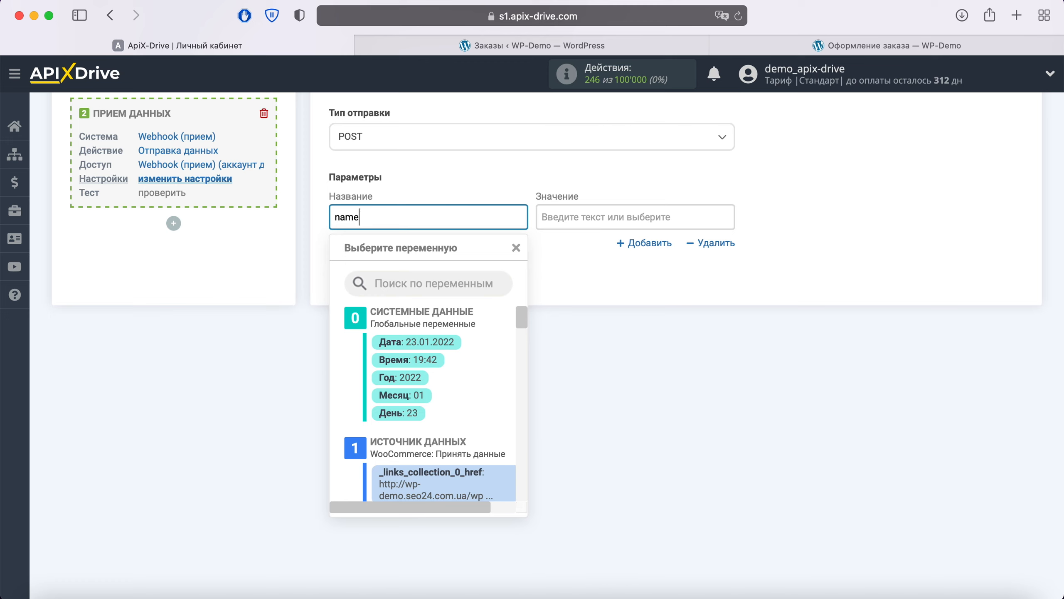
pyautogui.click(581, 214)
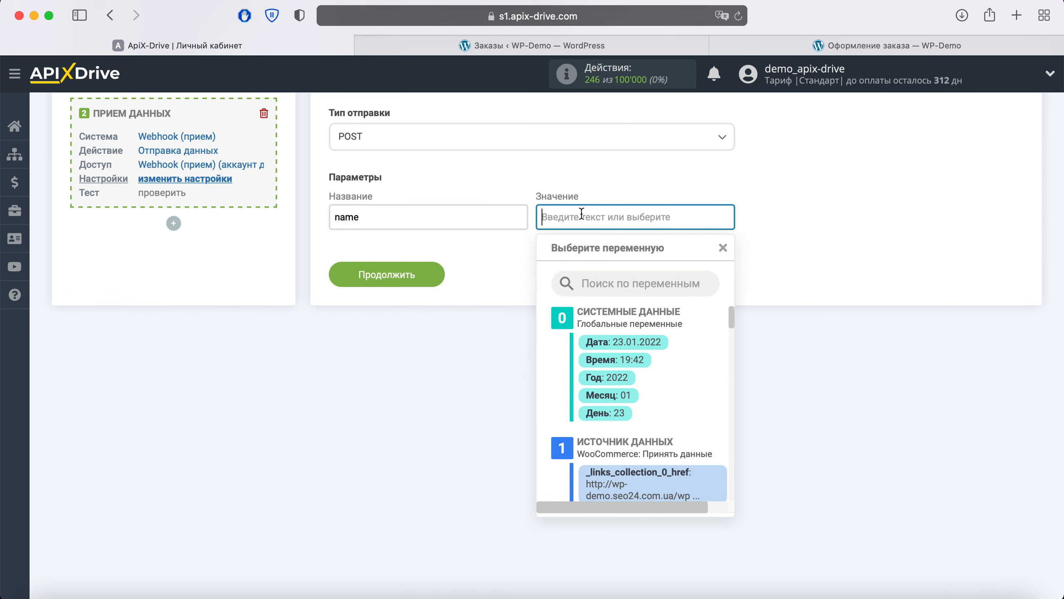
pyautogui.scroll(-5, 670, 344)
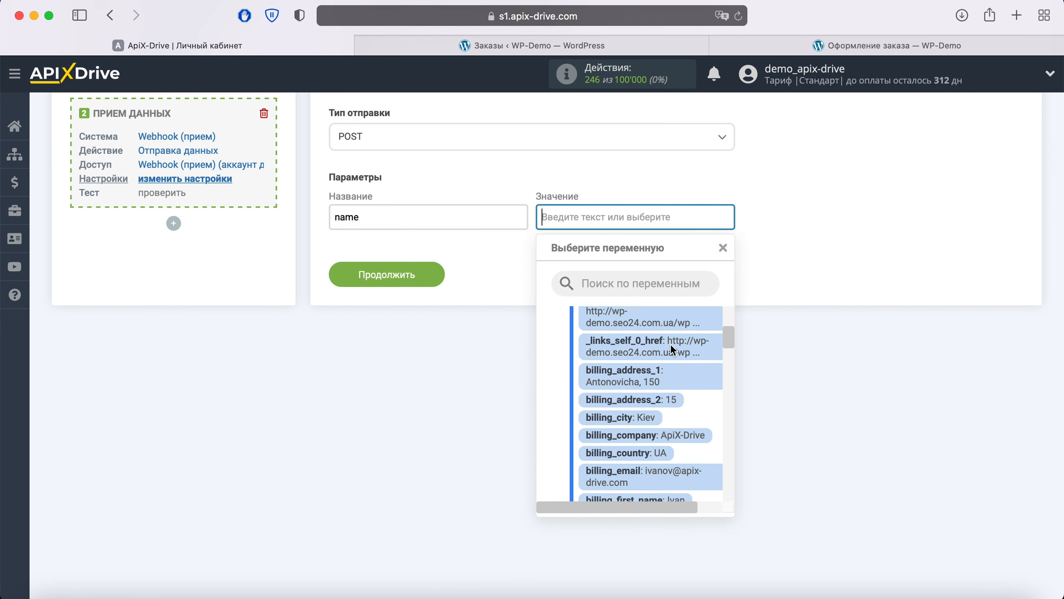
pyautogui.scroll(-5, 670, 344)
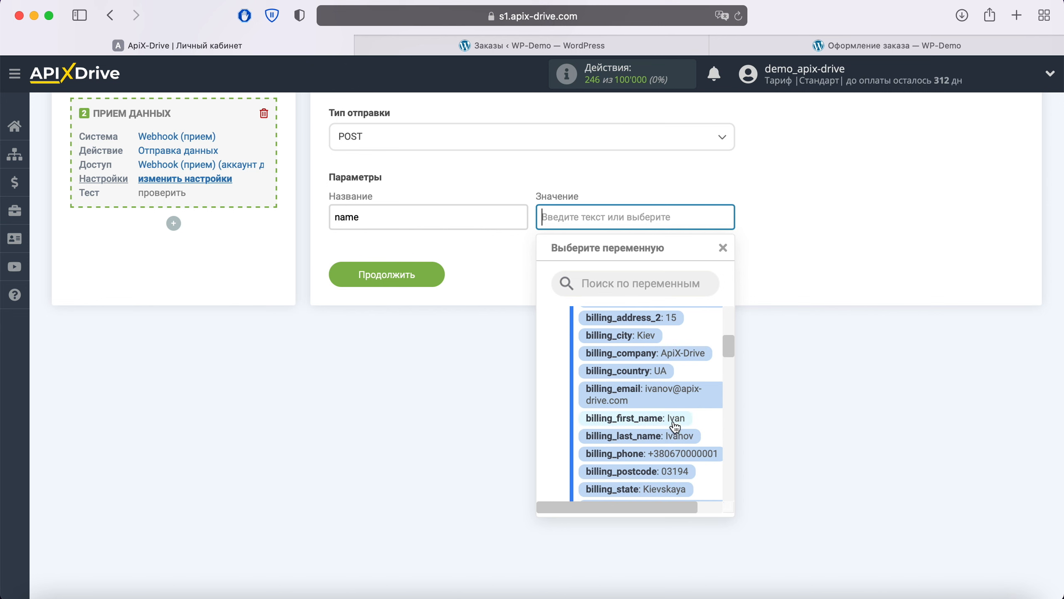
pyautogui.click(675, 419)
pyautogui.click(622, 239)
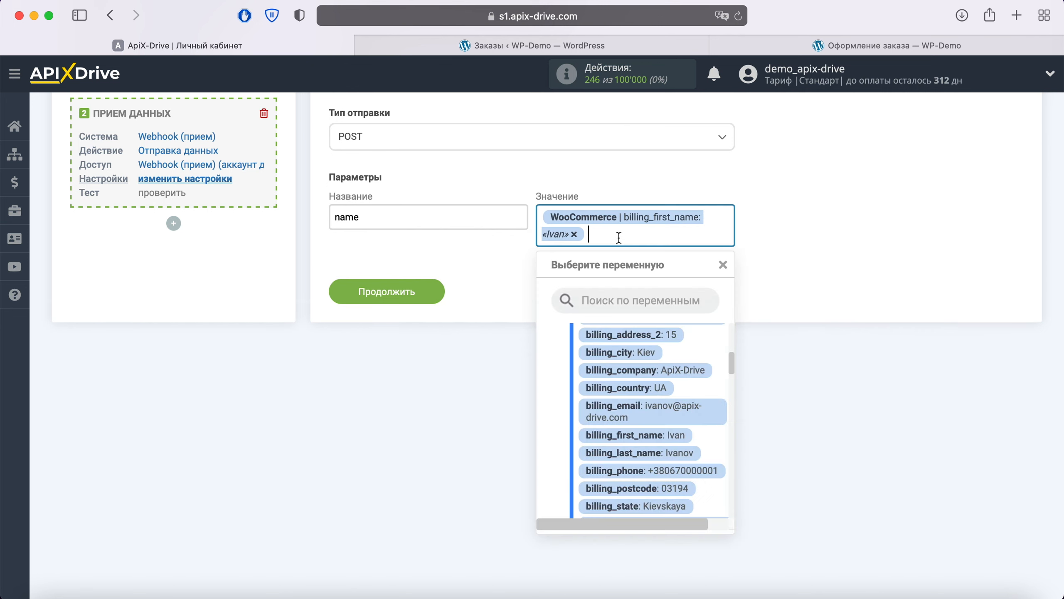
pyautogui.scroll(-1, 693, 379)
pyautogui.click(683, 428)
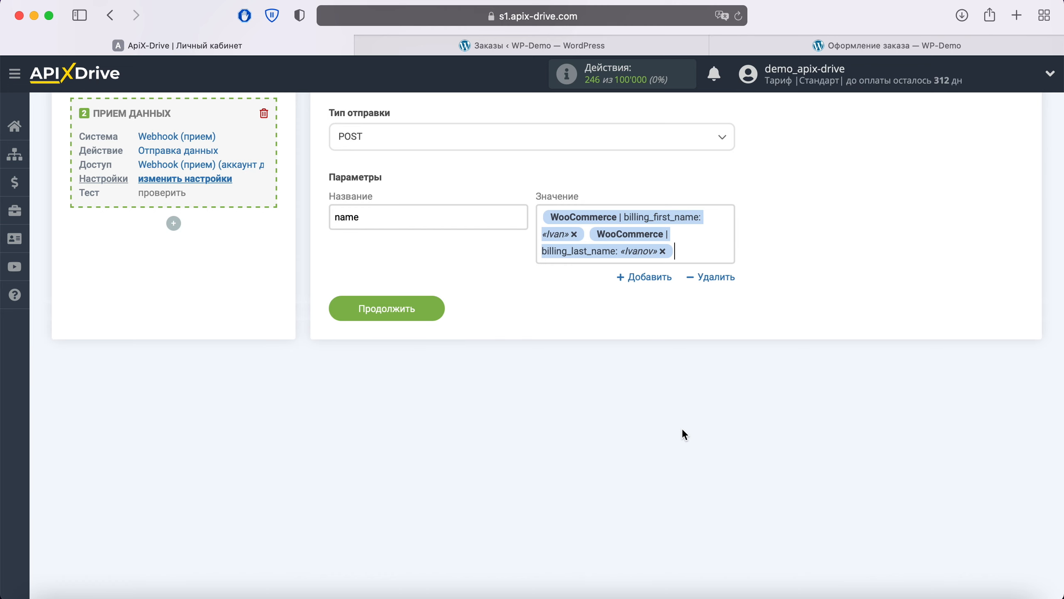
# Step: Add an 'email' parameter mapped to the WooCommerce billing email
pyautogui.click(647, 282)
pyautogui.click(468, 298)
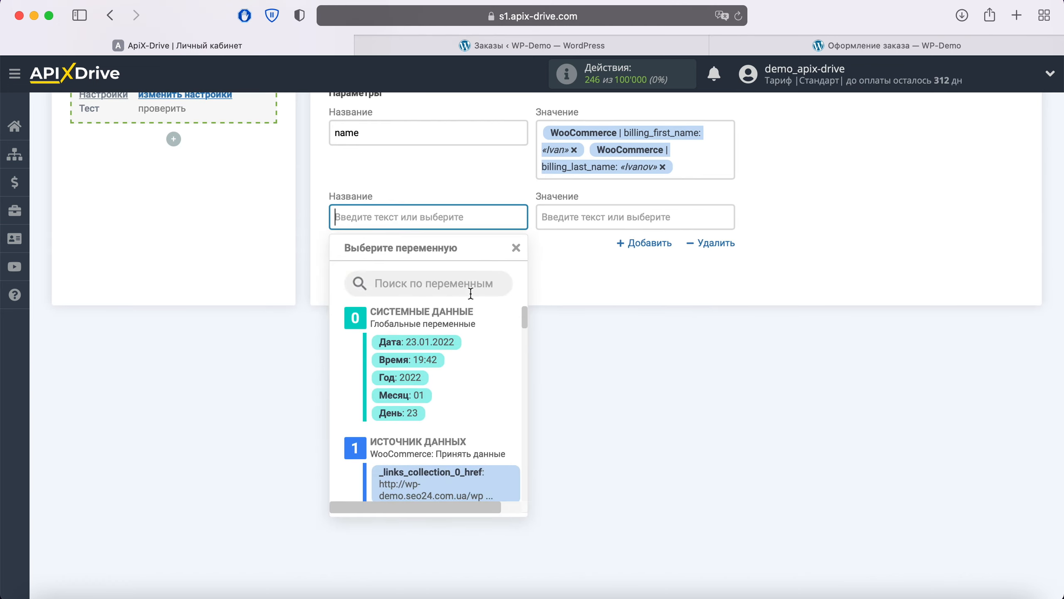
pyautogui.write('email')
pyautogui.click(587, 216)
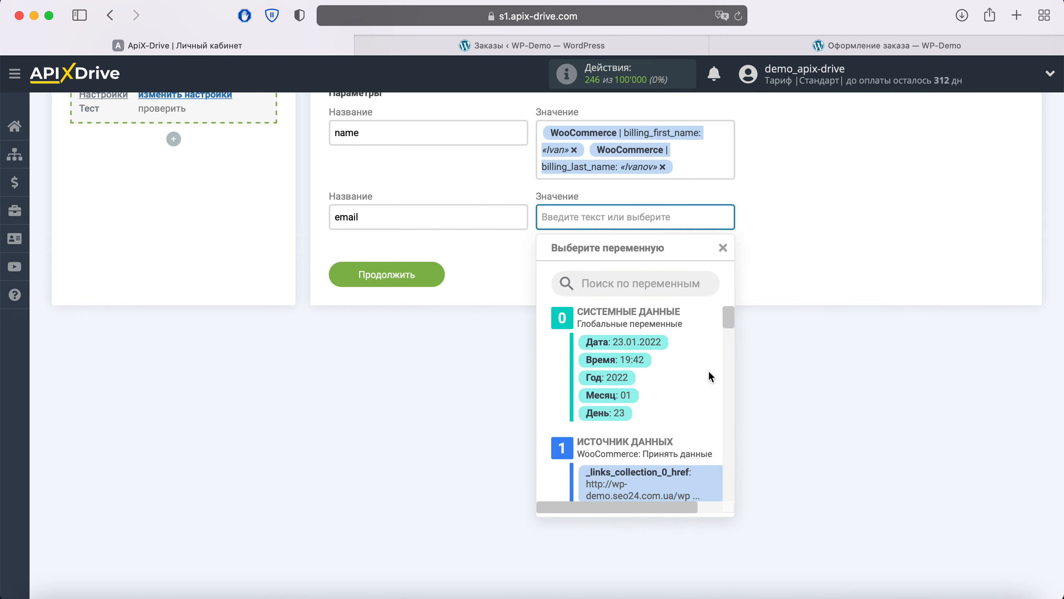
pyautogui.scroll(-3, 708, 370)
pyautogui.scroll(-4, 708, 370)
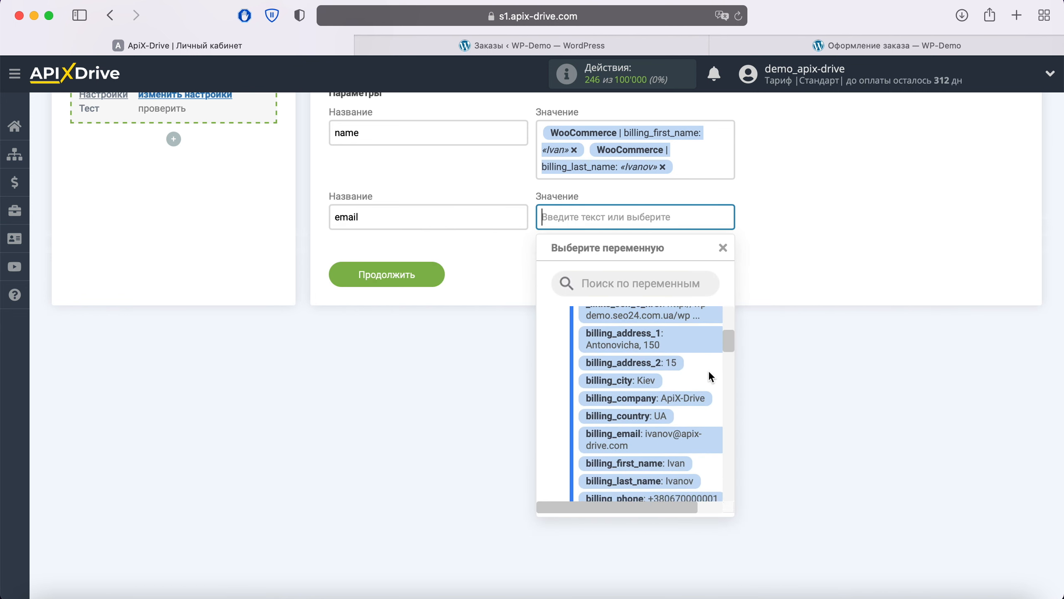
pyautogui.click(664, 389)
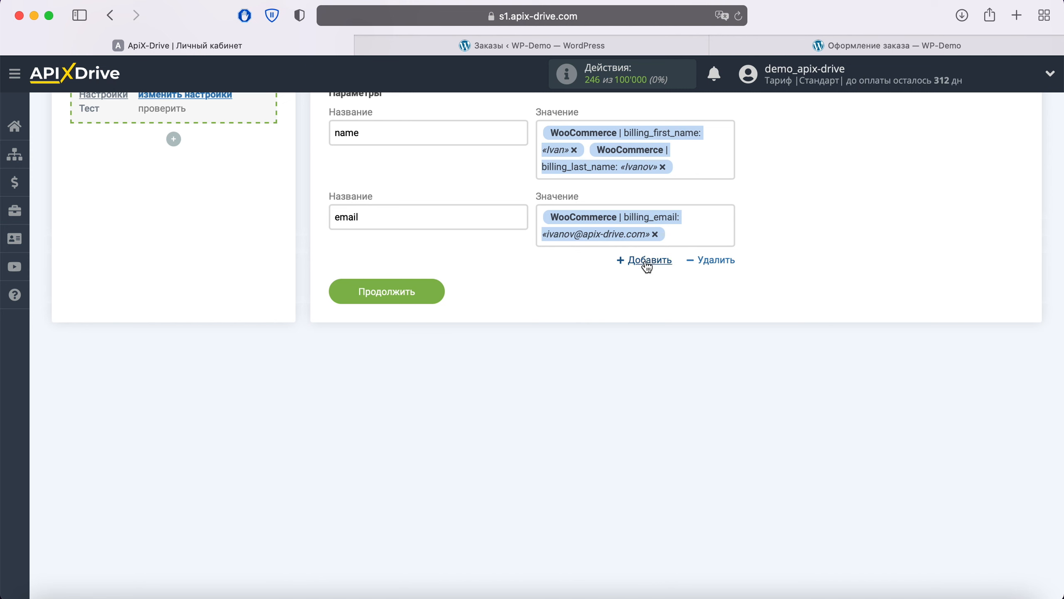
# Step: Add a 'phone' parameter mapped to billing_phone
pyautogui.click(648, 261)
pyautogui.click(470, 284)
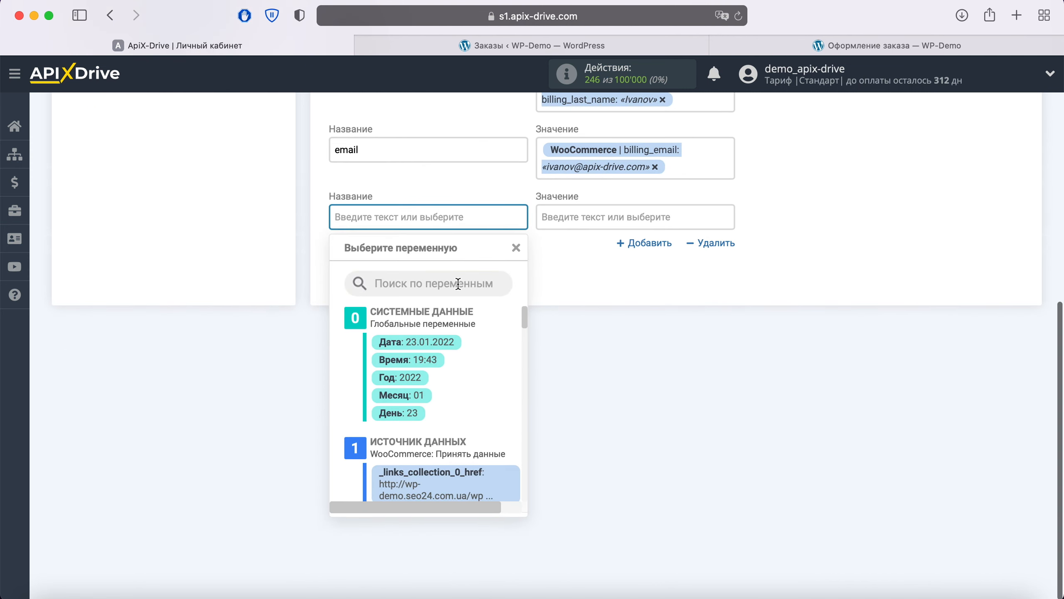
pyautogui.write('phone')
pyautogui.click(585, 221)
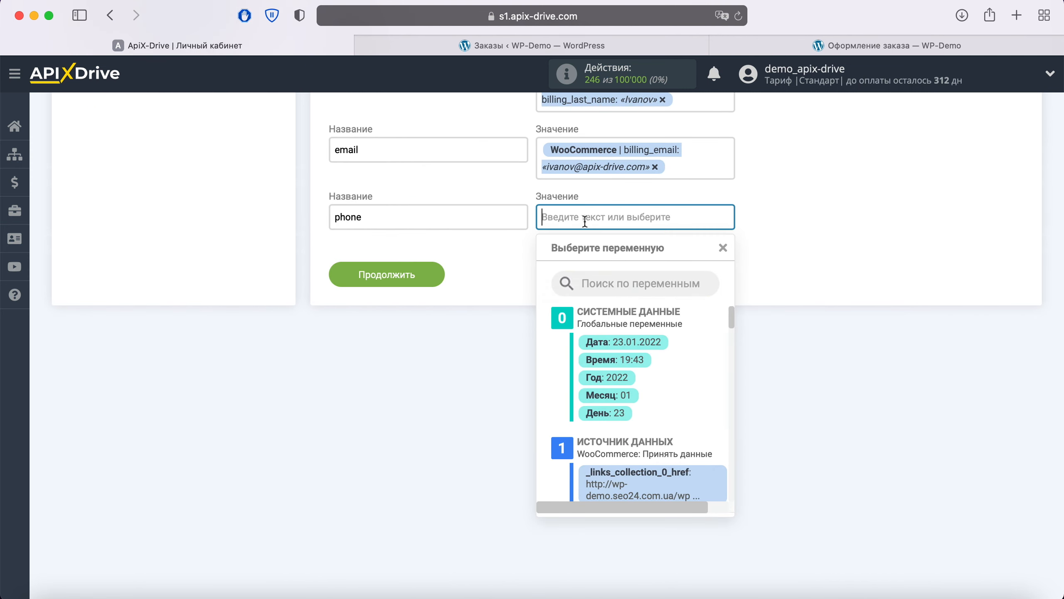
pyautogui.scroll(-5, 649, 368)
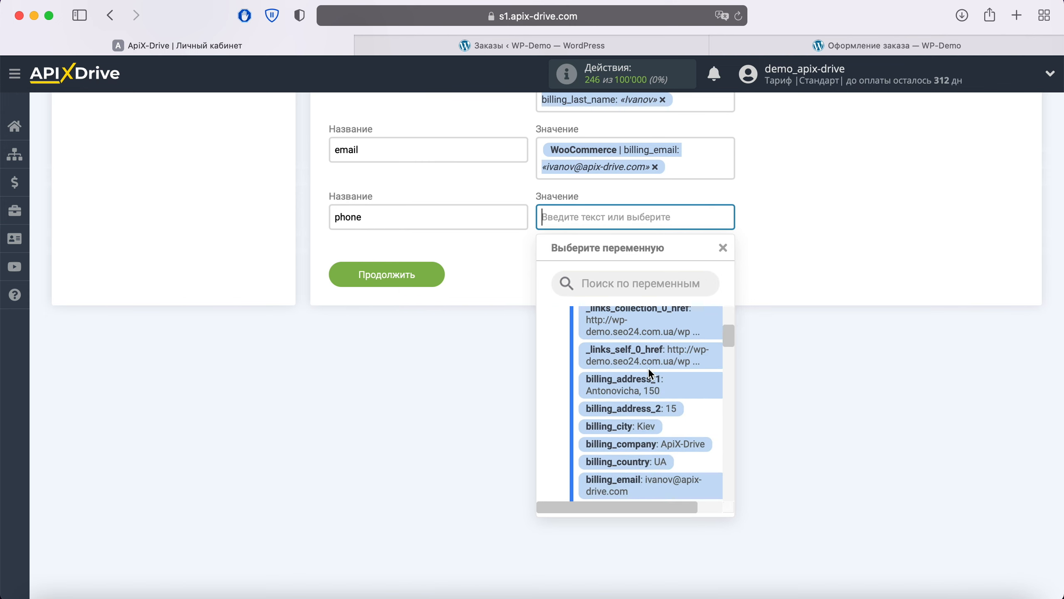
pyautogui.scroll(-3, 648, 369)
pyautogui.click(670, 421)
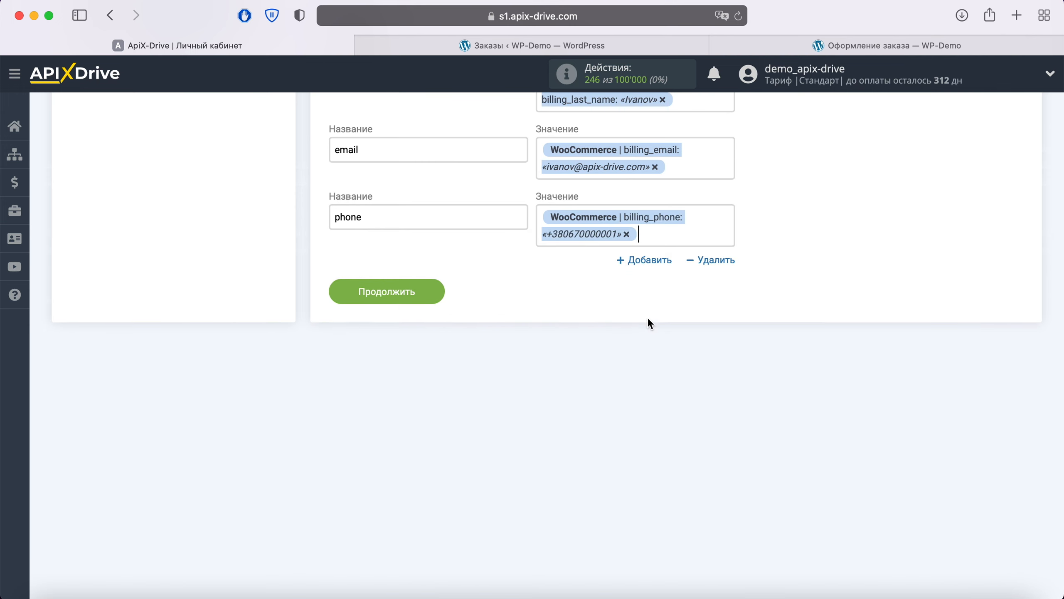
# Step: Add a 'total' parameter mapped to the order total
pyautogui.click(638, 261)
pyautogui.click(502, 279)
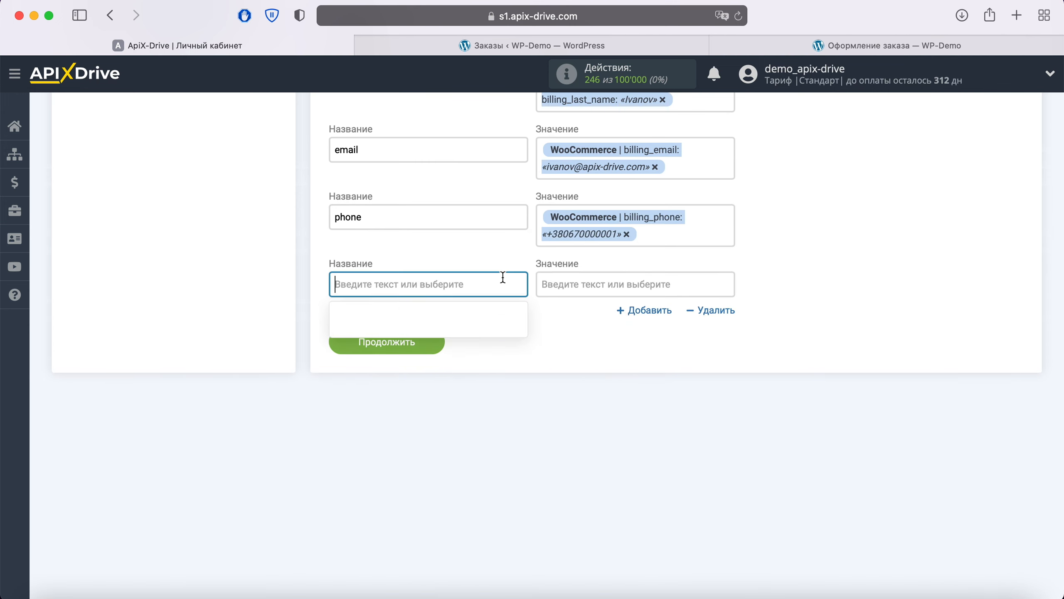
pyautogui.write('total')
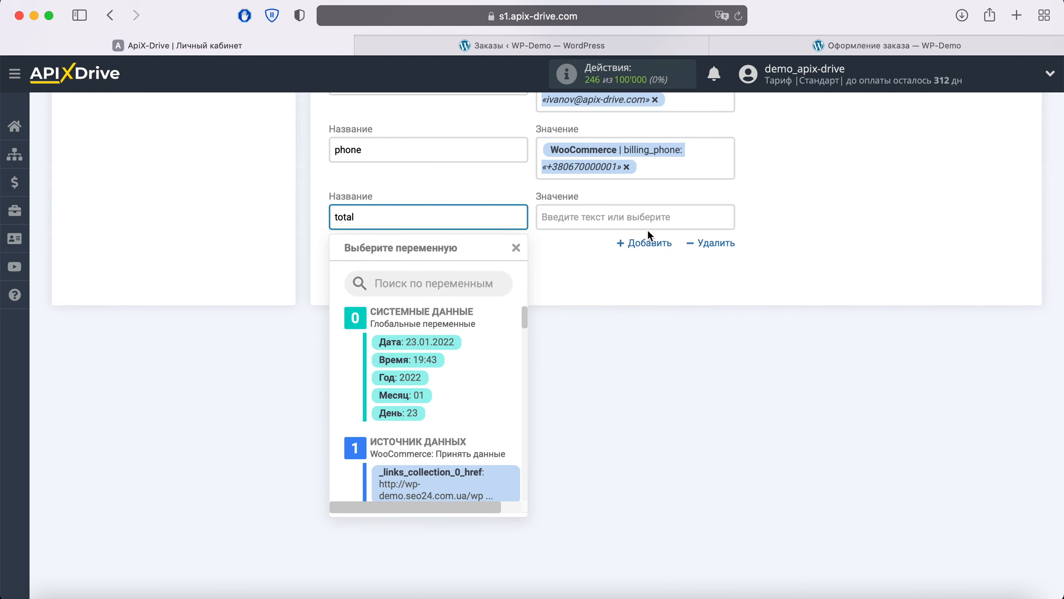
pyautogui.click(634, 216)
pyautogui.scroll(-8, 695, 377)
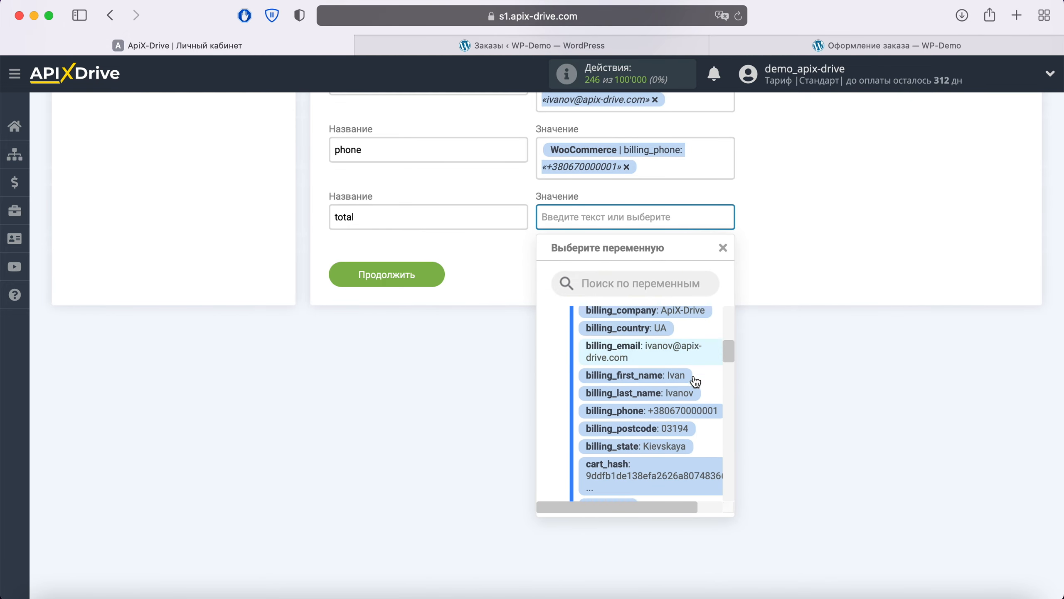
pyautogui.scroll(-3, 695, 381)
pyautogui.scroll(-10, 694, 377)
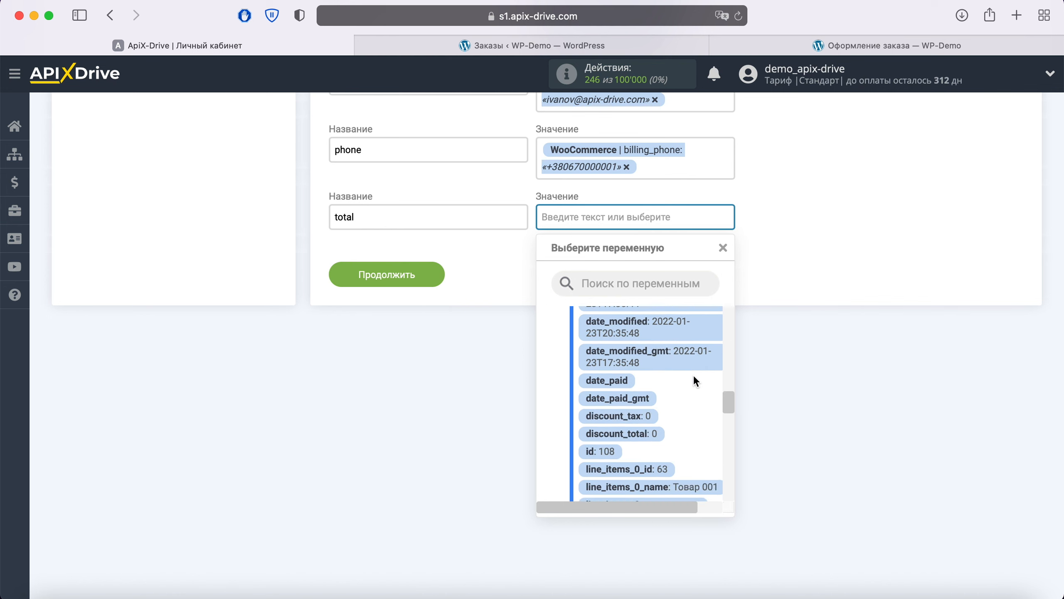
pyautogui.scroll(-10, 694, 381)
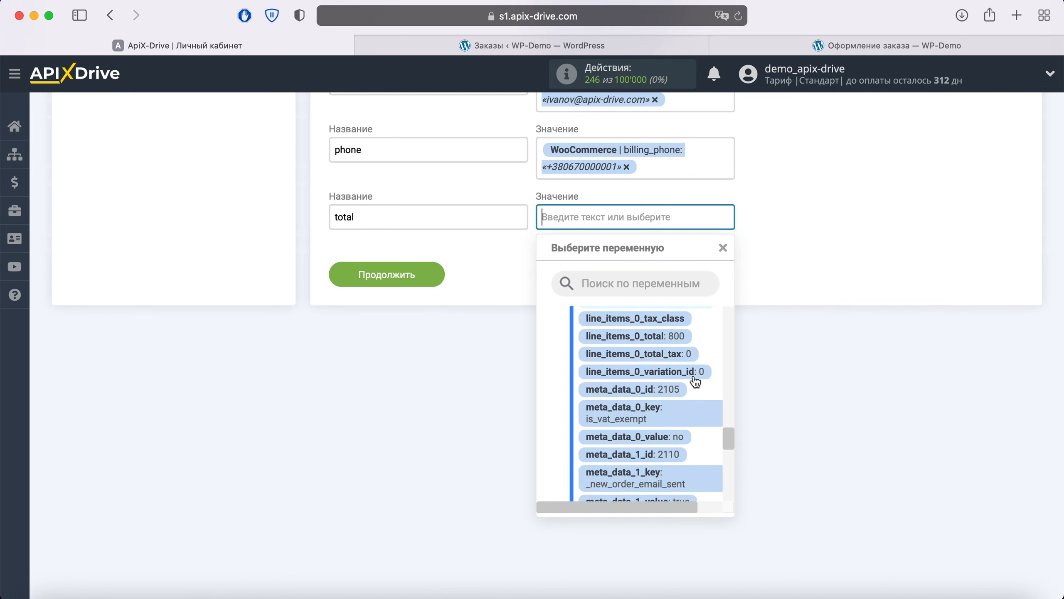
pyautogui.scroll(-10, 694, 379)
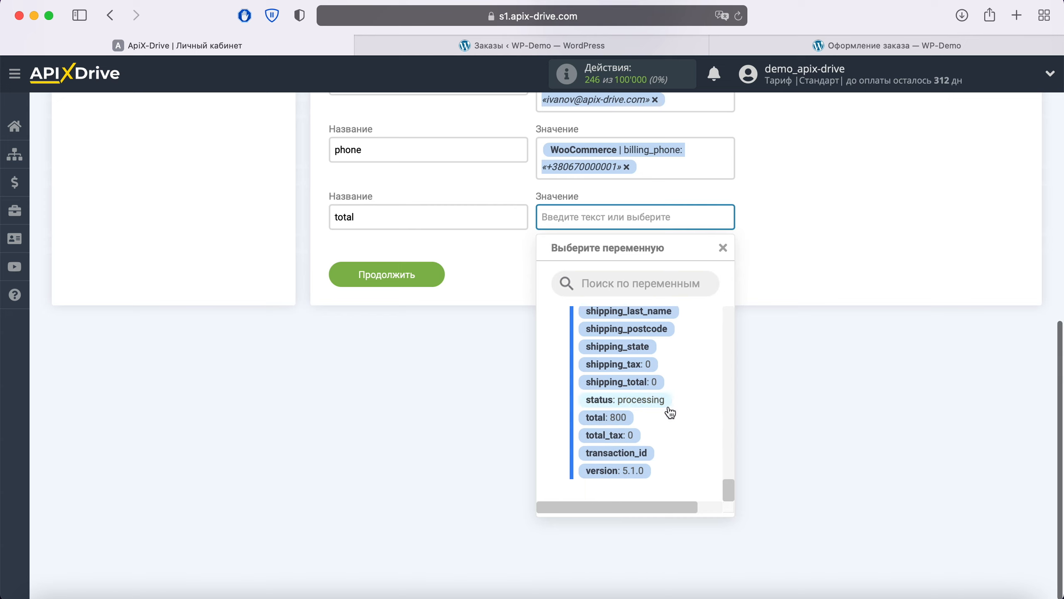
pyautogui.click(607, 419)
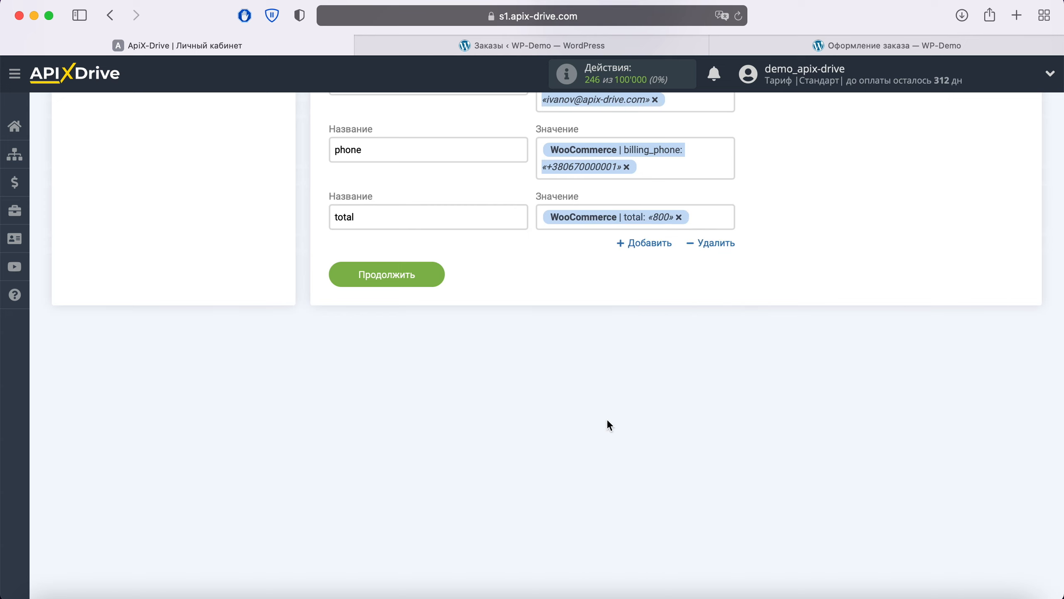
# Step: Save the parameters and send test data to Webhook (прием)
pyautogui.click(433, 275)
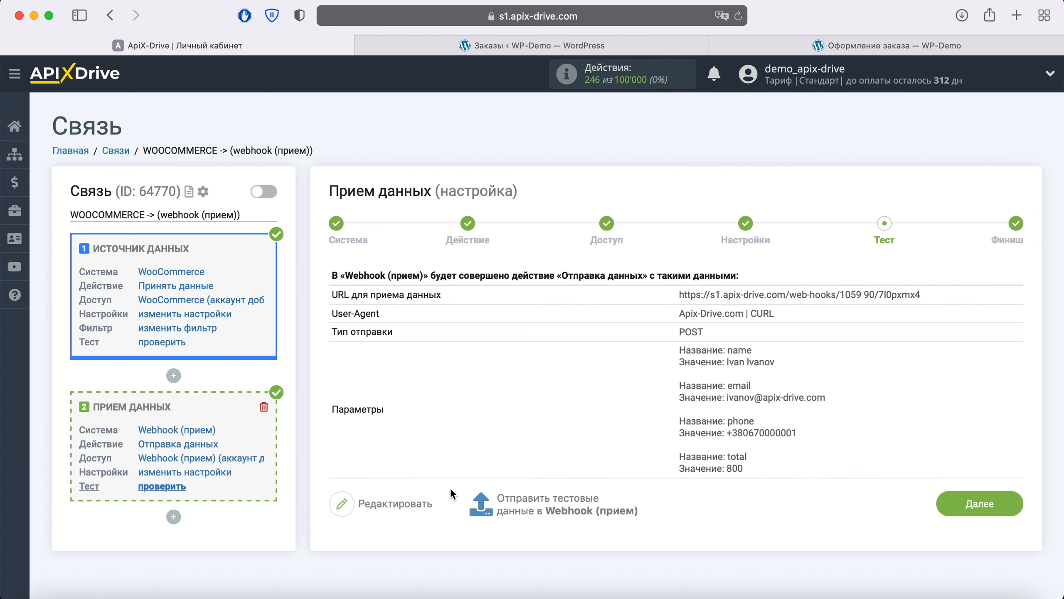
pyautogui.click(543, 506)
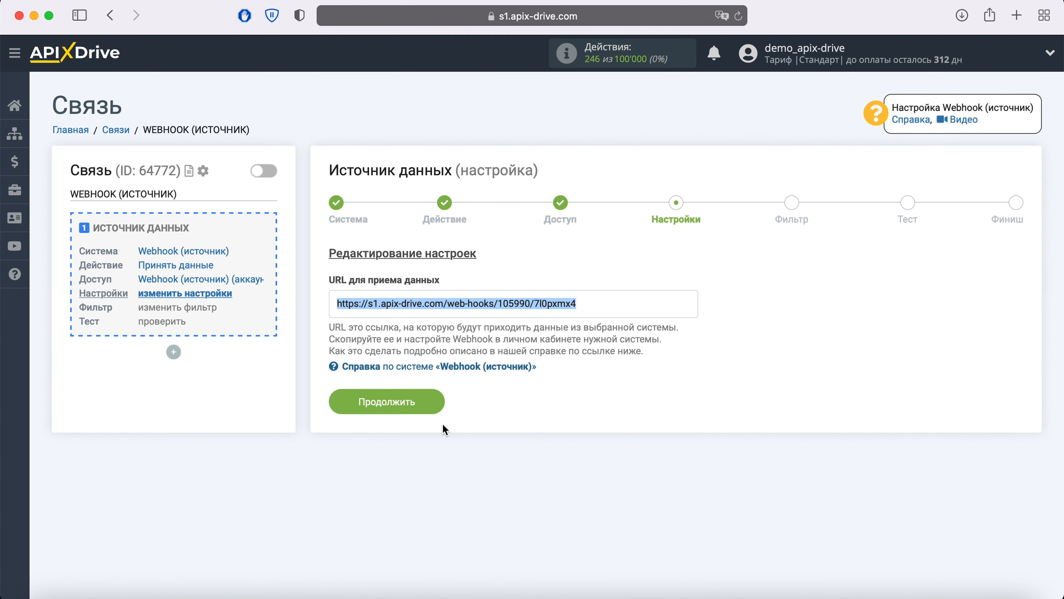
# Step: Continue past the Webhook (источник) settings to its test step
pyautogui.click(427, 319)
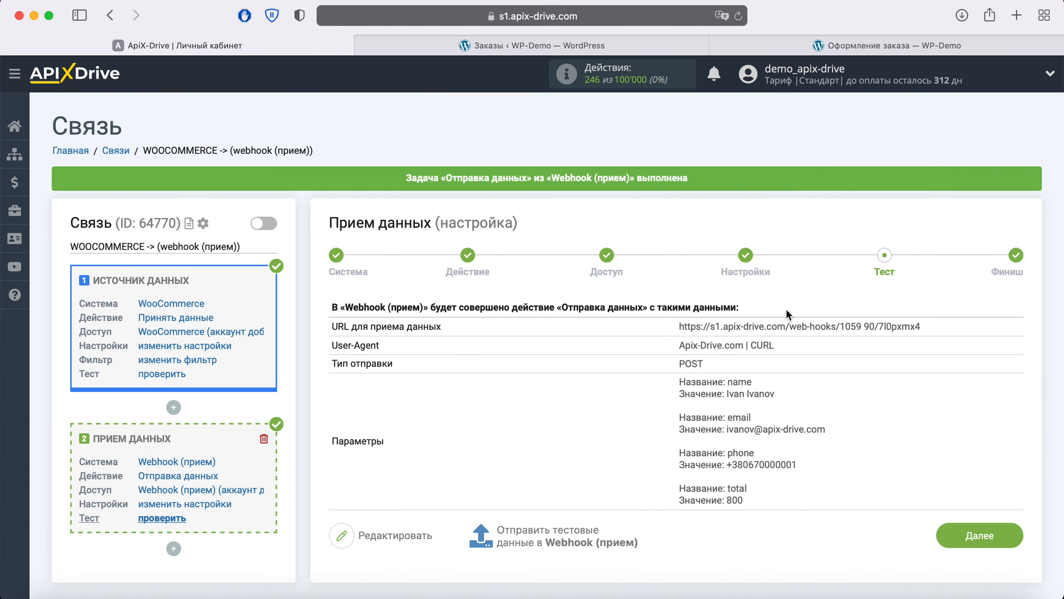
# Step: Finish the WooCommerce→Webhook setup and switch on its auto-update
pyautogui.click(1010, 541)
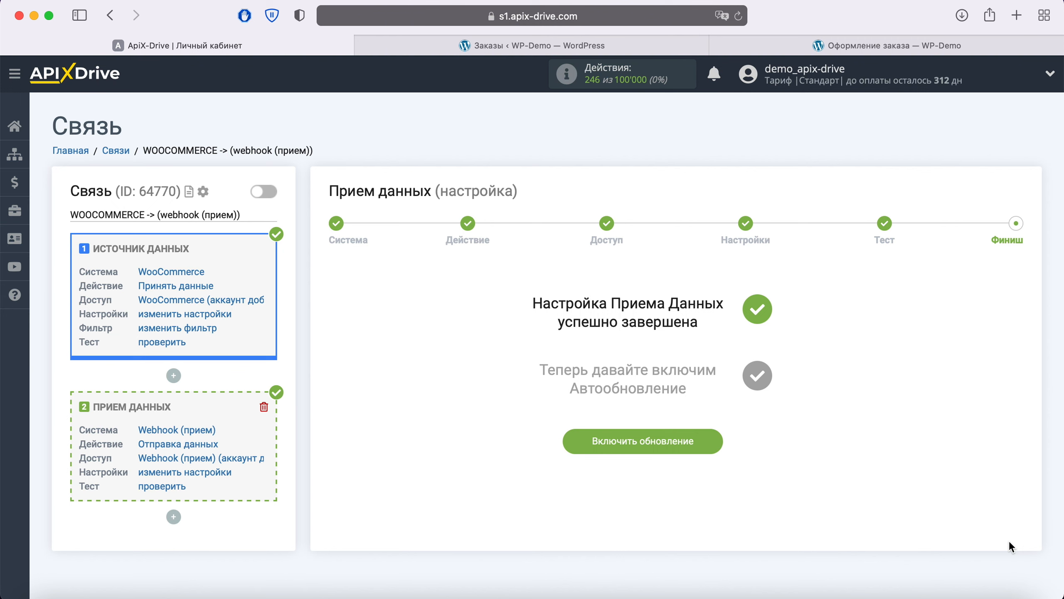
pyautogui.click(716, 443)
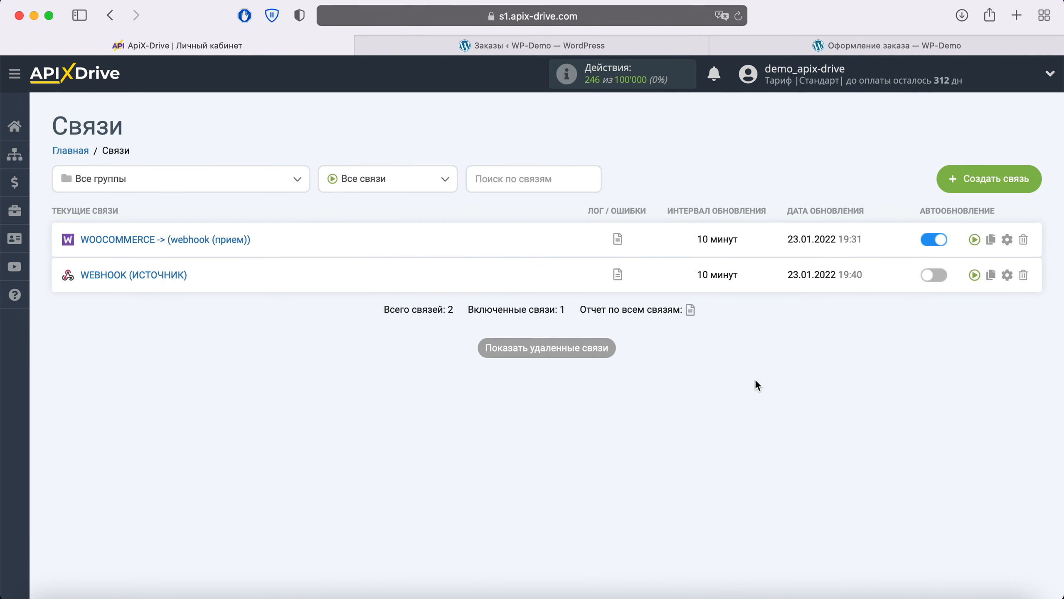
# Step: Set the WooCommerce connection's update interval to 5 minutes, then delete the WEBHOOK (ИСТОЧНИК) connection
pyautogui.click(1007, 241)
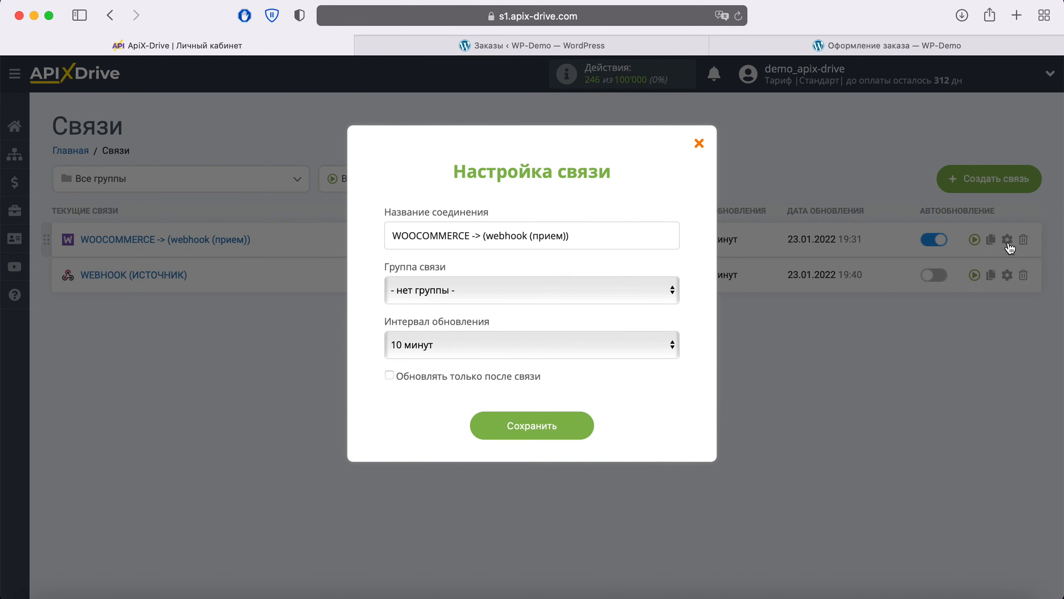
pyautogui.click(625, 344)
pyautogui.click(507, 321)
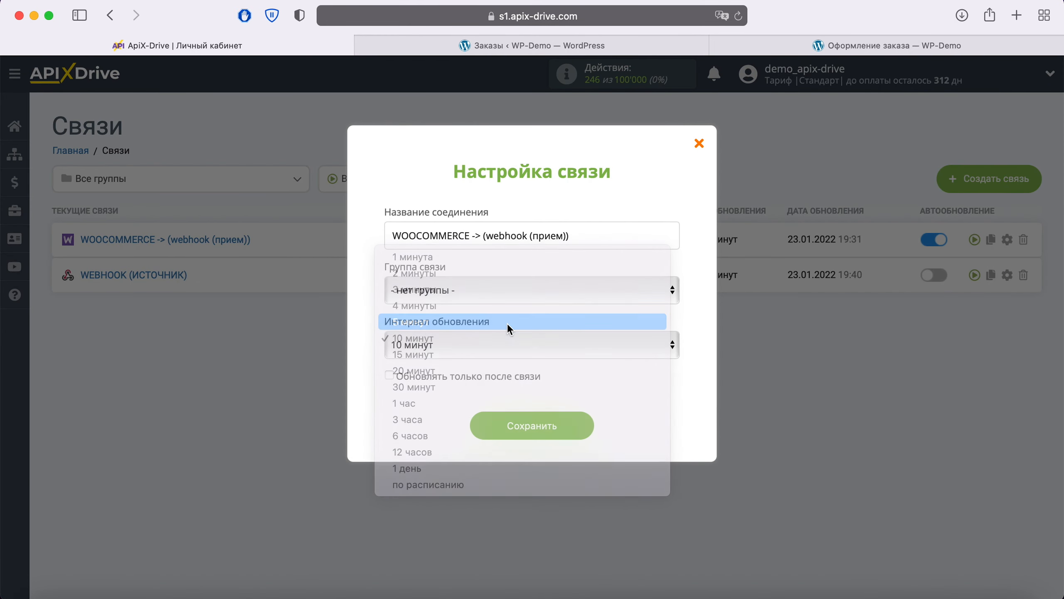
pyautogui.click(584, 419)
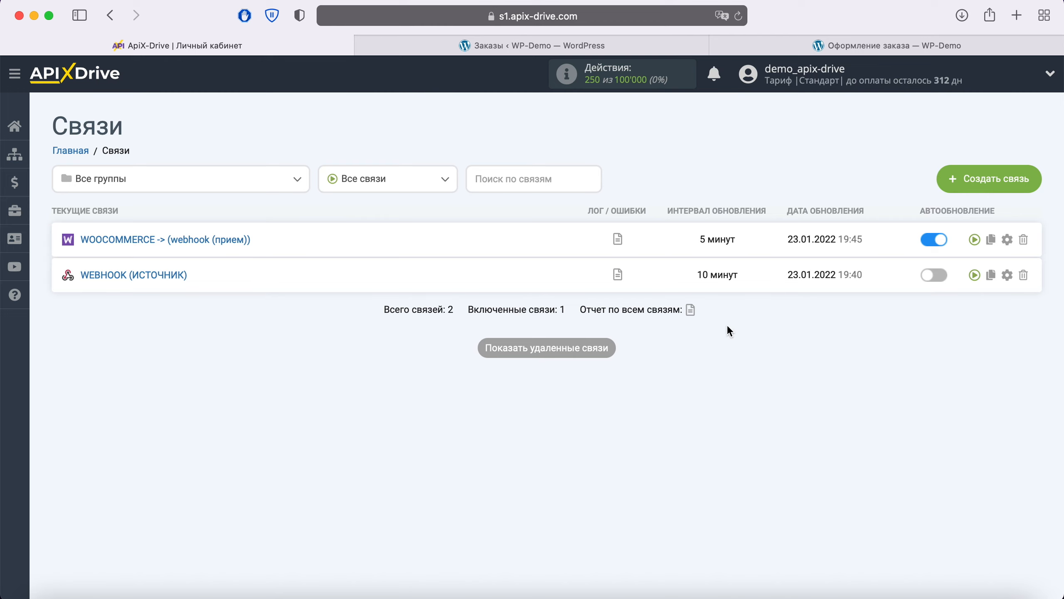
pyautogui.click(1024, 275)
pyautogui.click(668, 321)
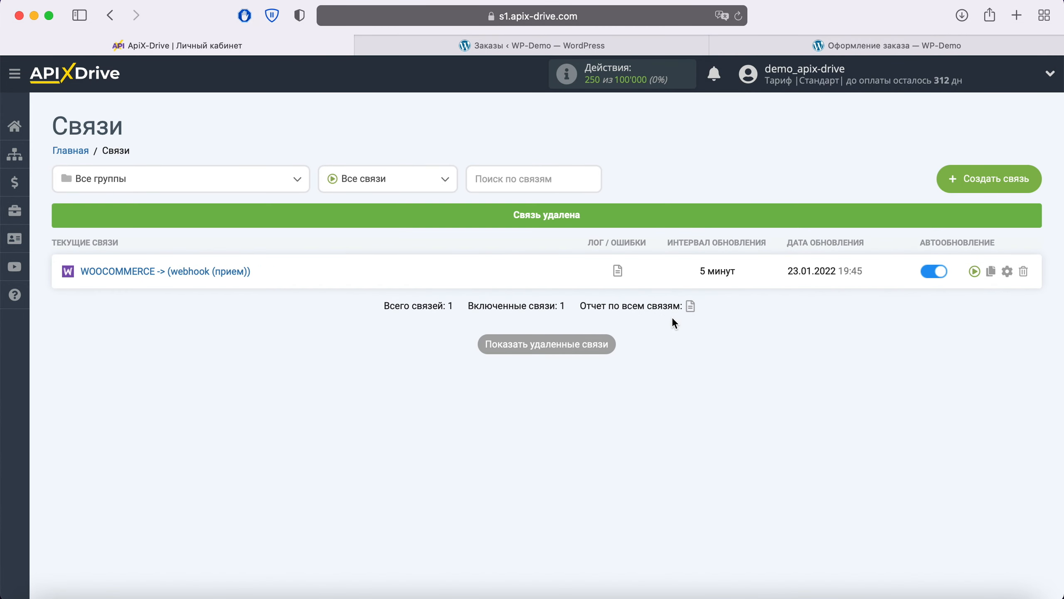